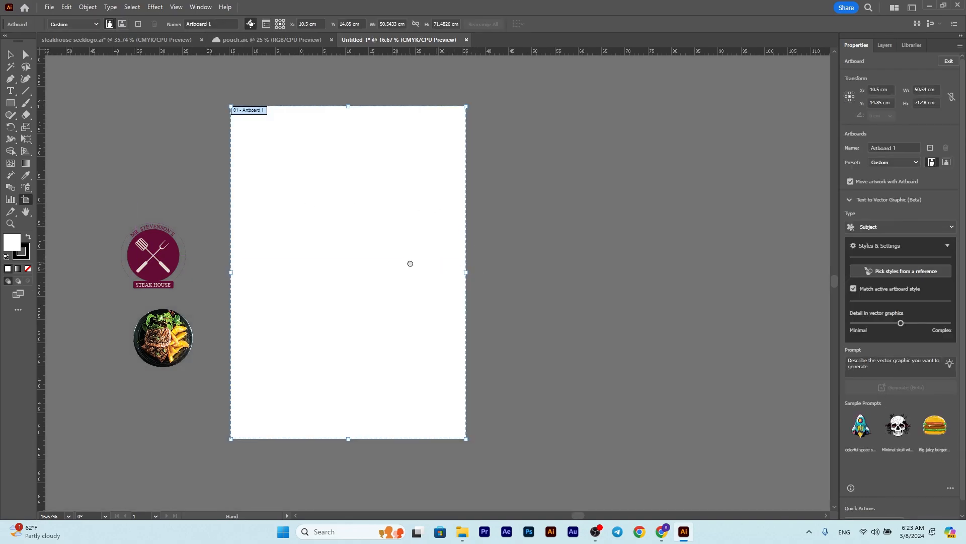
Enlarge the artboard to about 92 cm wide and 86 cm high
left_click_drag(410, 263, 505, 274)
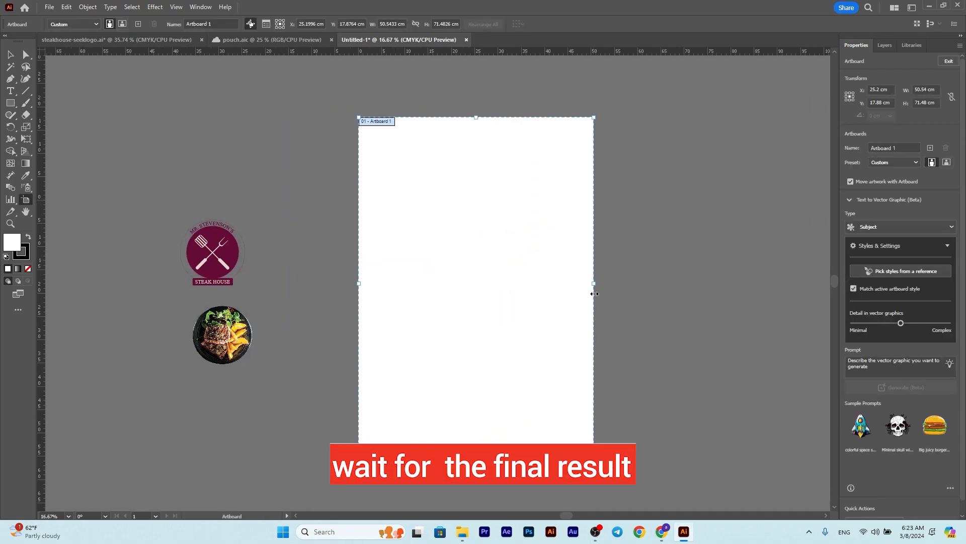
left_click_drag(595, 283, 691, 273)
left_click_drag(479, 120, 480, 83)
left_click(10, 54)
scroll(128, 120, "up", 1)
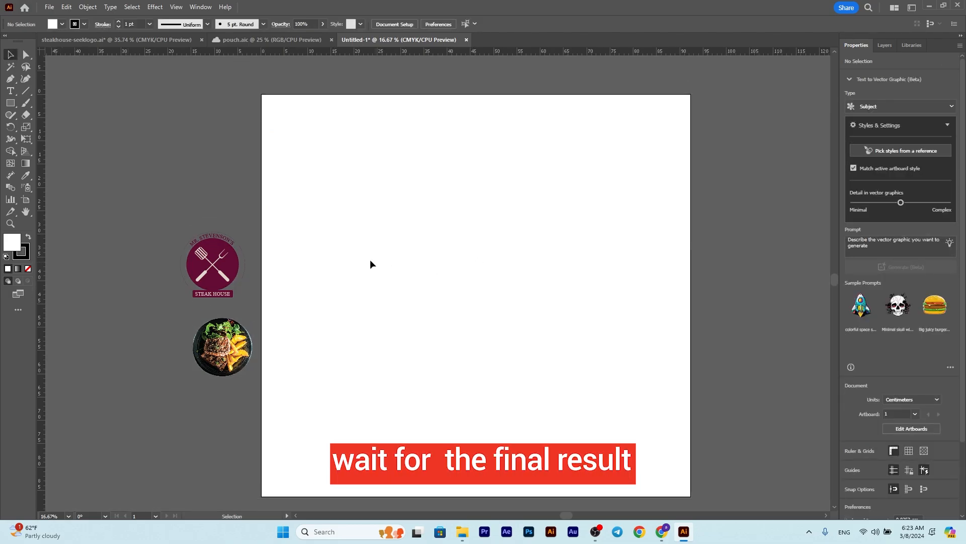
Draw a 22 × 30 cm rectangle near the middle of the artboard
left_click(16, 107)
left_click(416, 231)
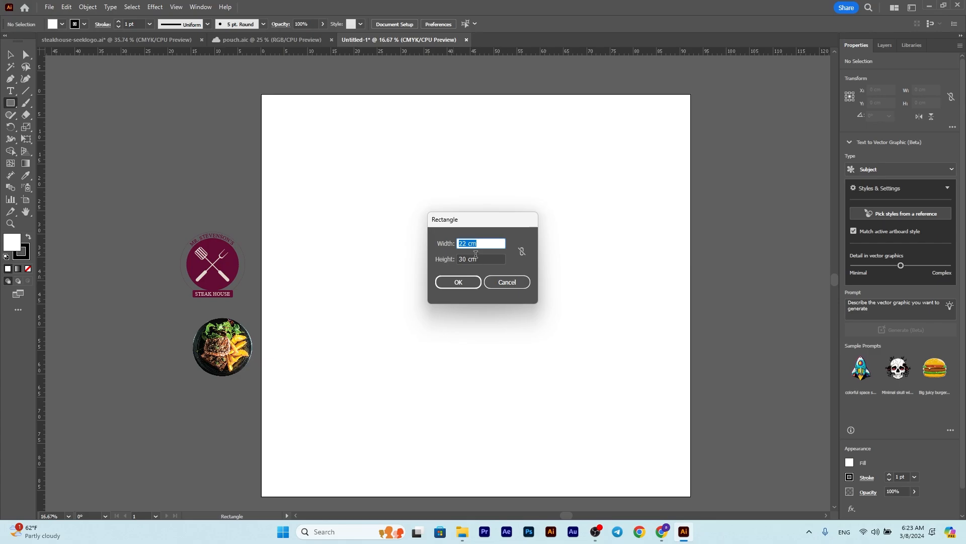
key("Tab")
left_click(461, 282)
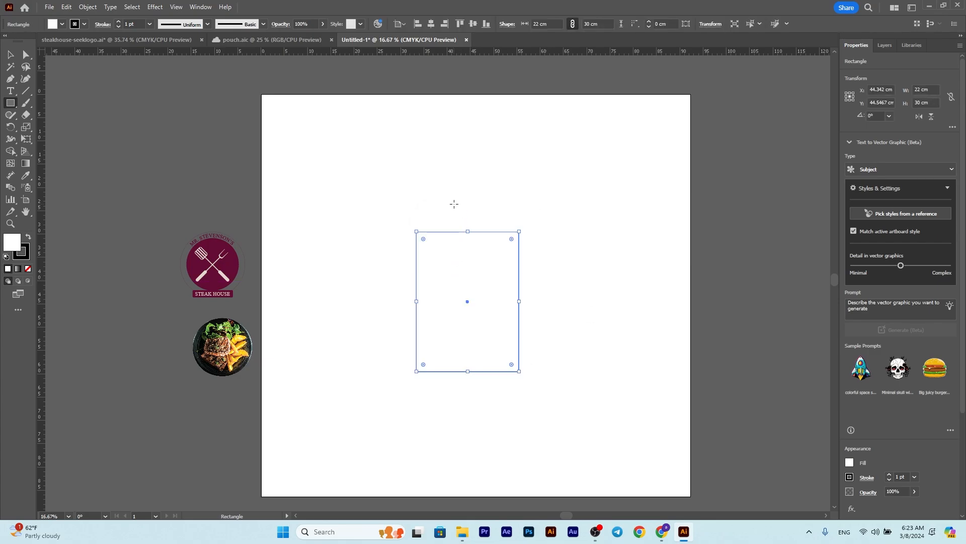
scroll(456, 239, "up", 1)
scroll(455, 239, "down", 1)
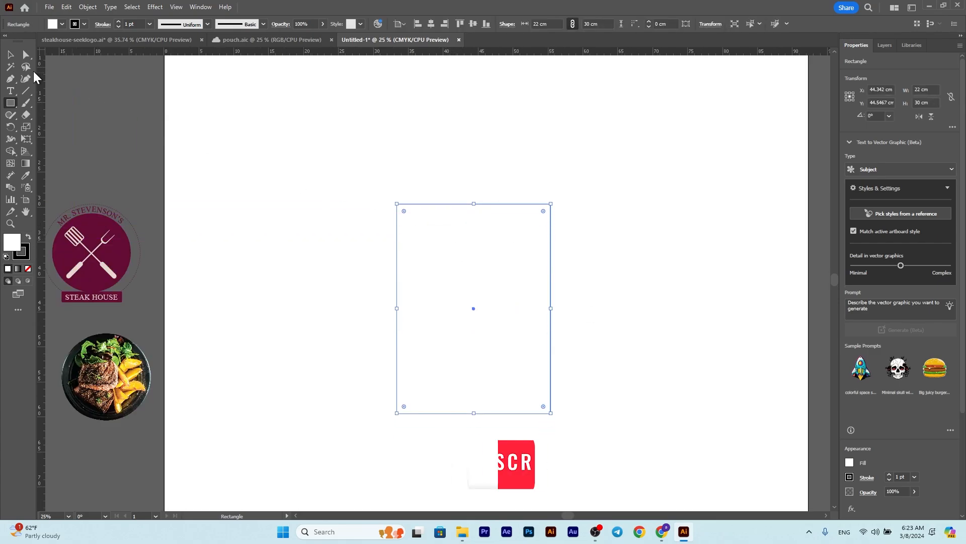
Fill the rectangle with the dark green swatch
left_click(54, 25)
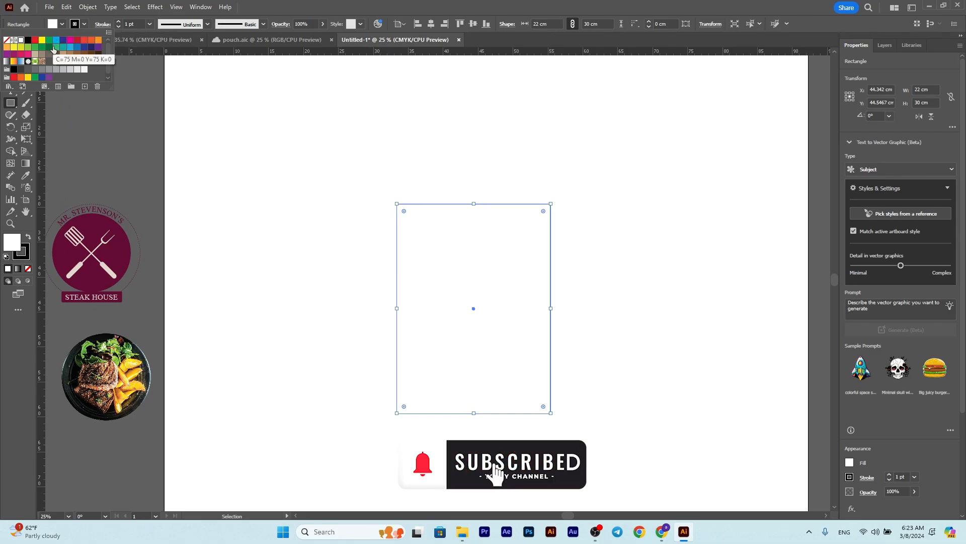
left_click(49, 47)
left_click(112, 148)
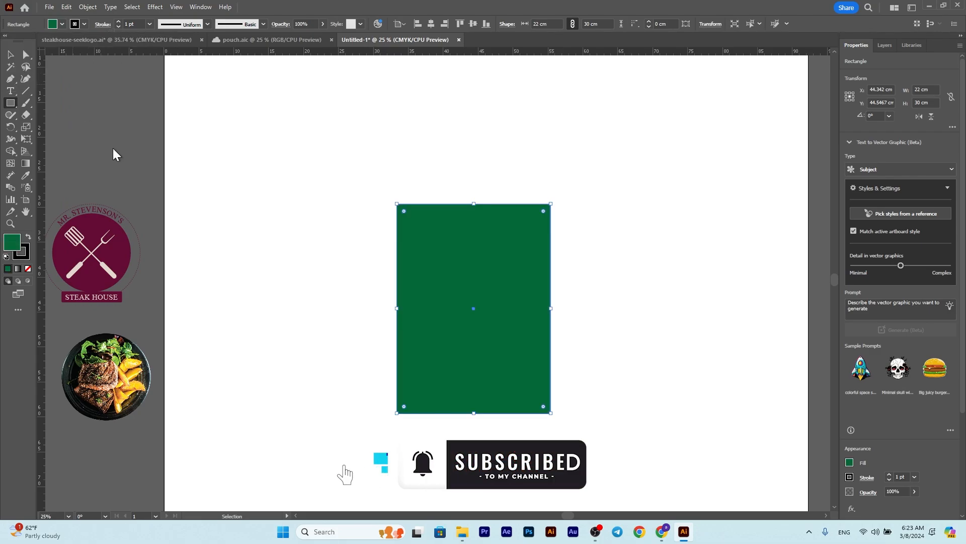
left_click(217, 184)
left_click(509, 286)
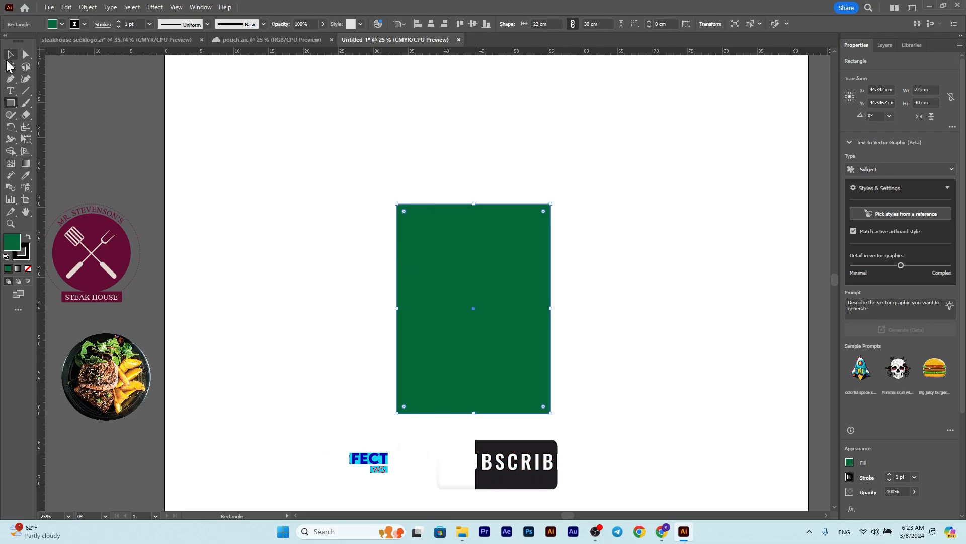
Create an inner copy of the green rectangle with Offset Path at -1 cm and Miter joins
left_click(10, 56)
left_click(89, 108)
left_click(434, 264)
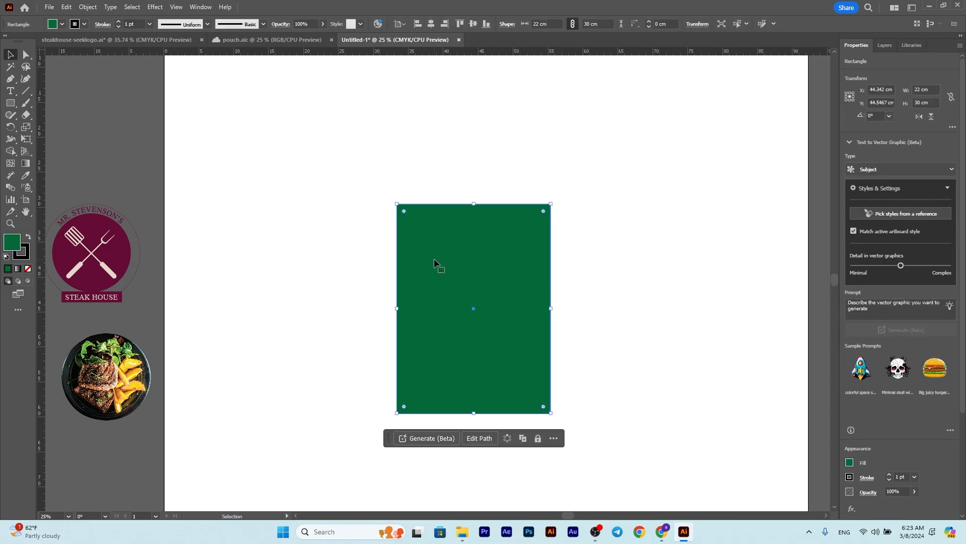
left_click(89, 7)
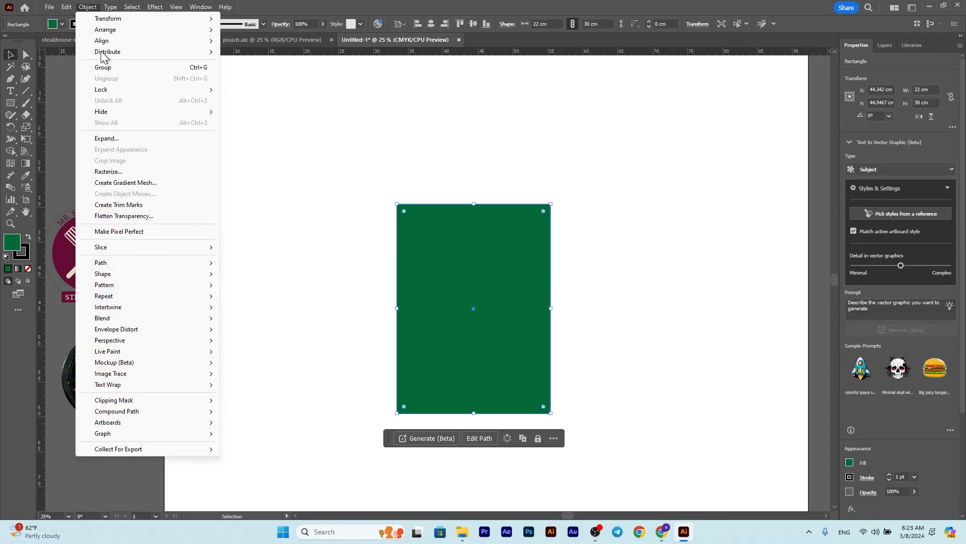
mouse_move(110, 266)
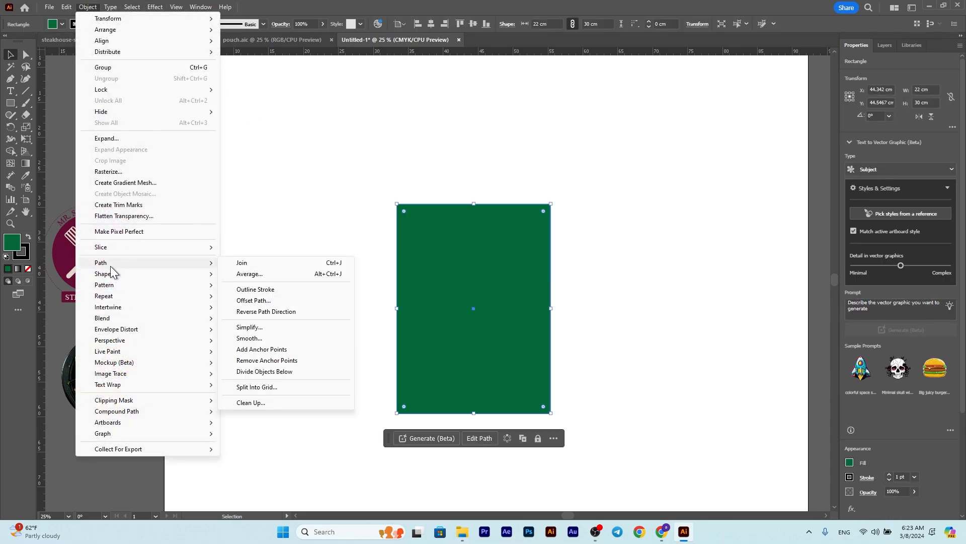
left_click(264, 301)
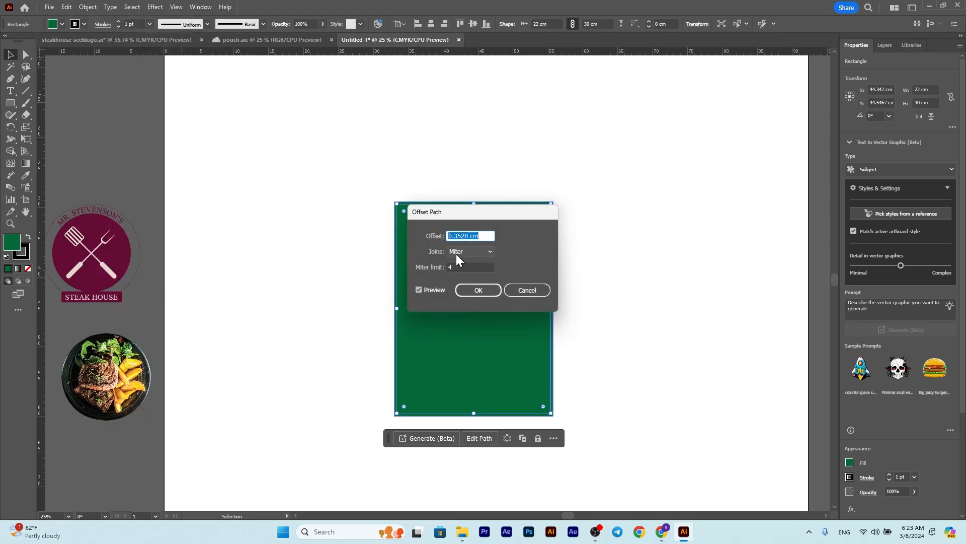
type("-0.3")
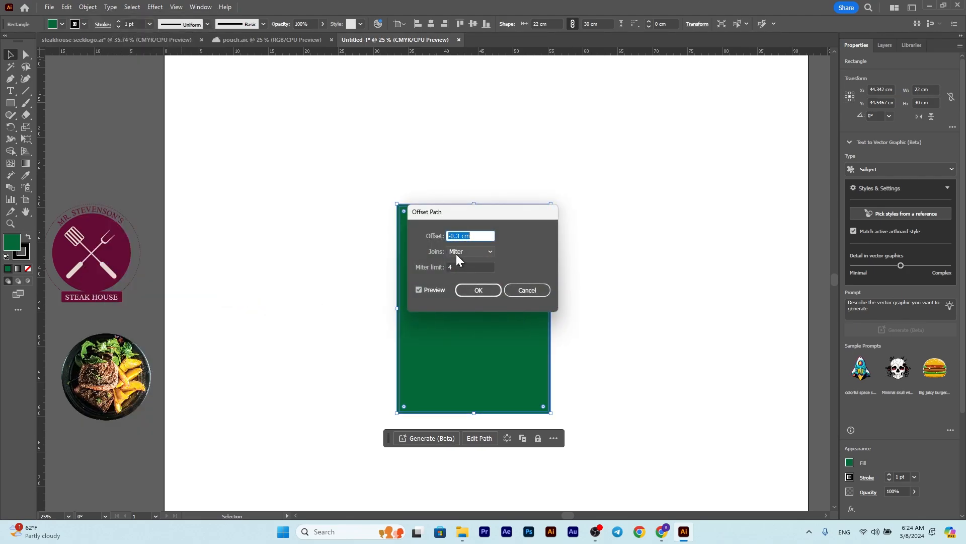
type("-1")
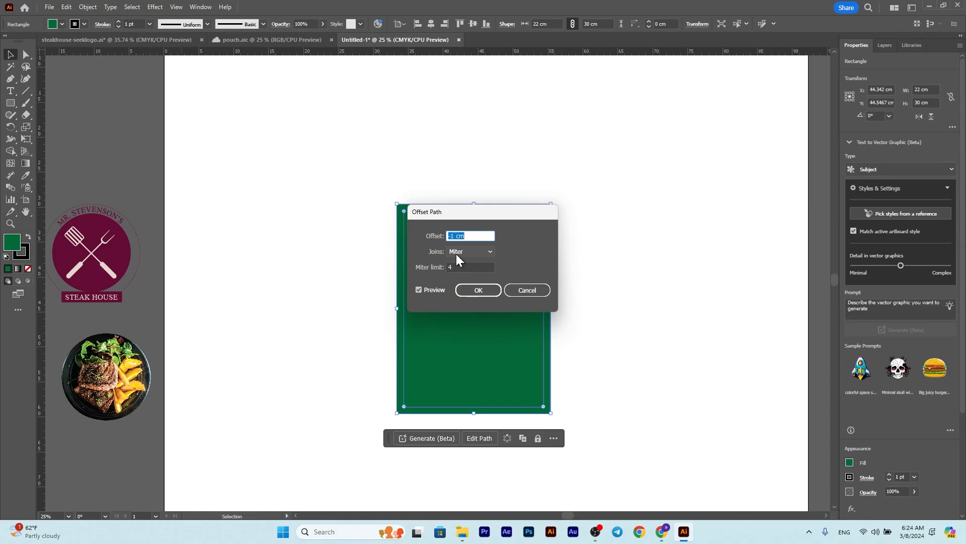
left_click(474, 288)
Fill the outer rectangle with white, leaving the inner one green
left_click(59, 120)
left_click(501, 258)
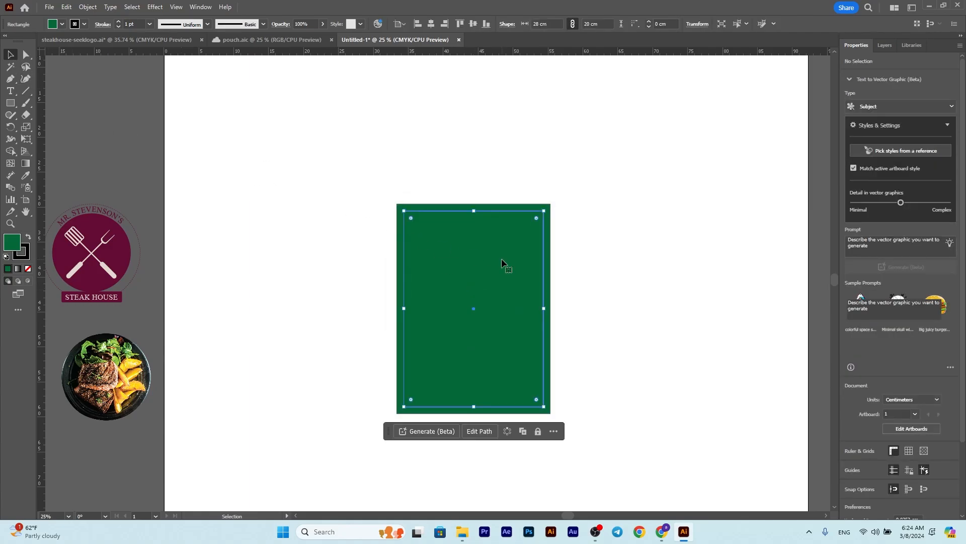
left_click(550, 272)
left_click(61, 24)
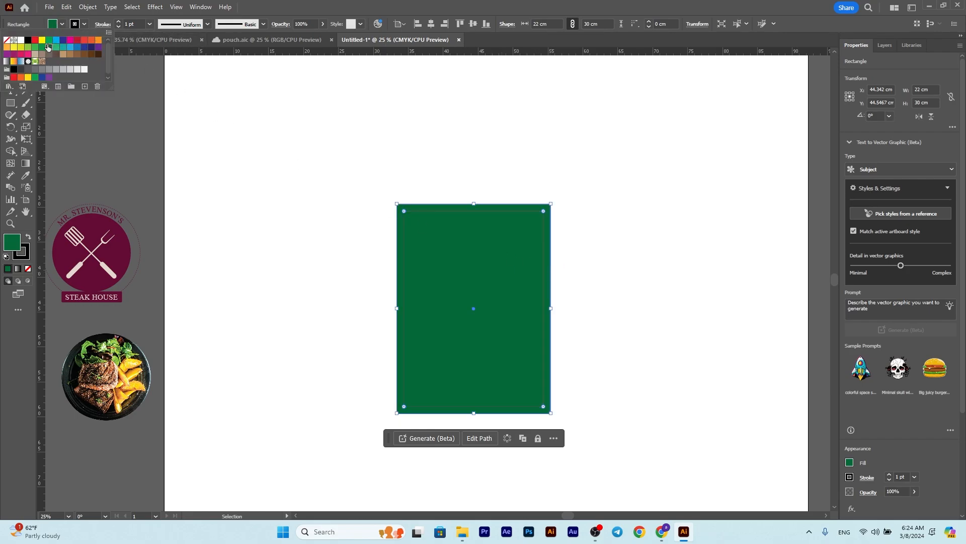
left_click(21, 40)
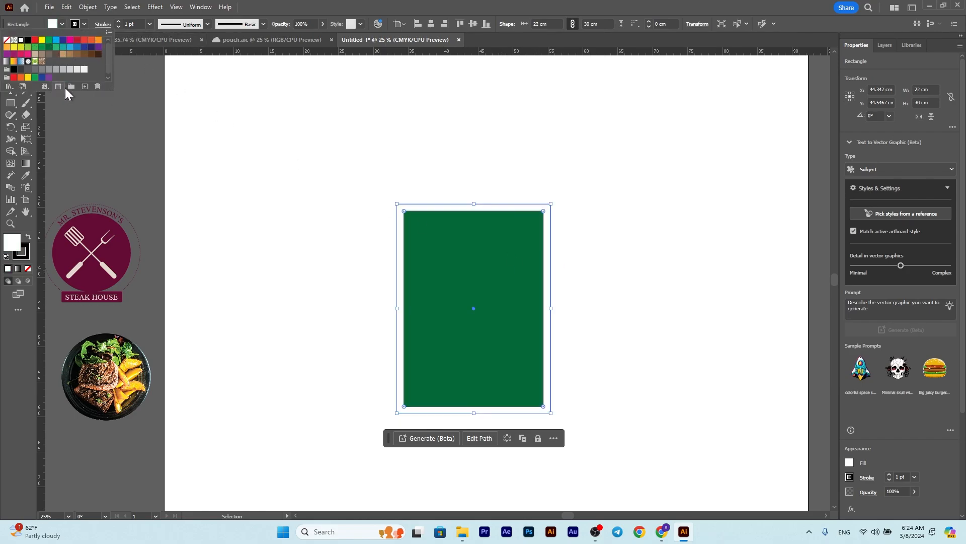
left_click(100, 141)
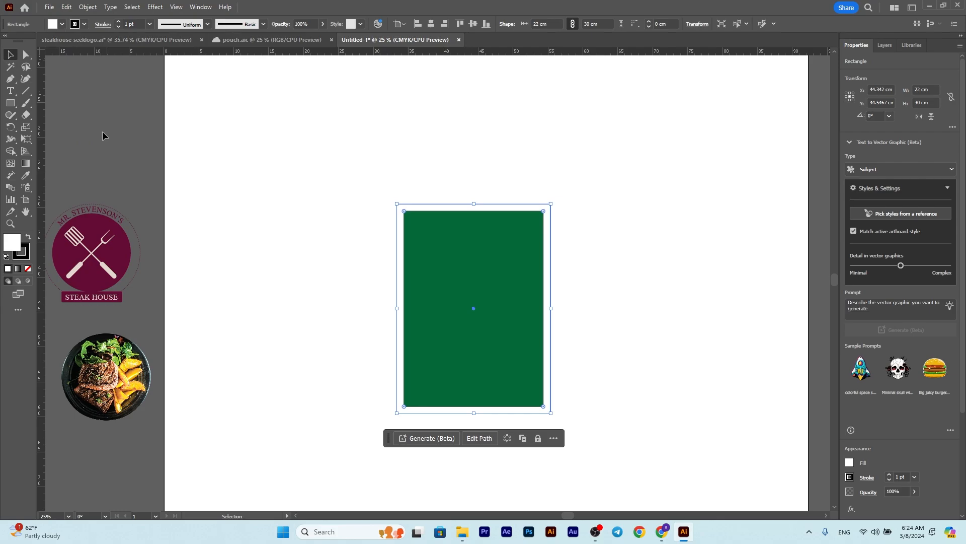
left_click(446, 151)
Try to place the steak plate image over the green rectangle by moving it there and bringing it forward
left_click(460, 249)
key("space")
left_click_drag(471, 247, 414, 233)
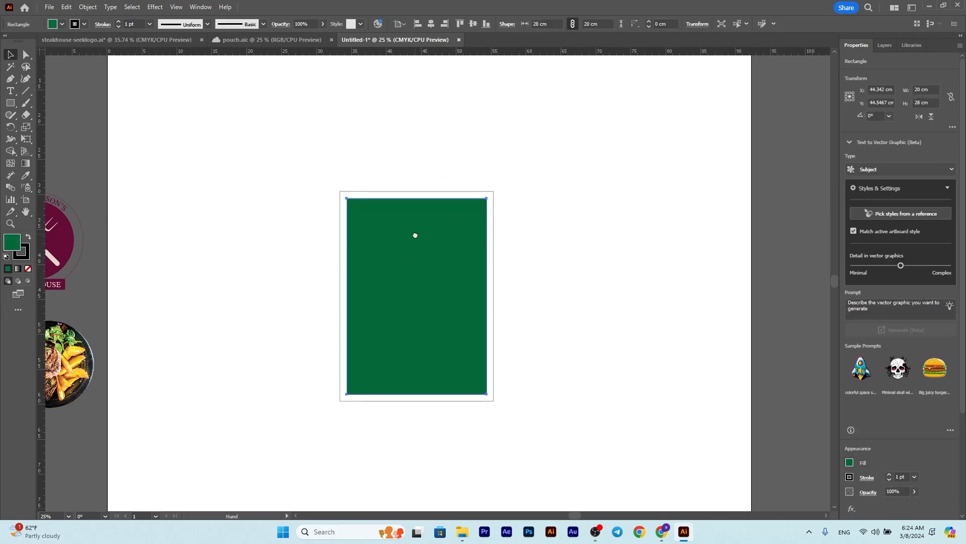
key("ctrl+equal")
key("ctrl+equal")
scroll(415, 262, "down", 2)
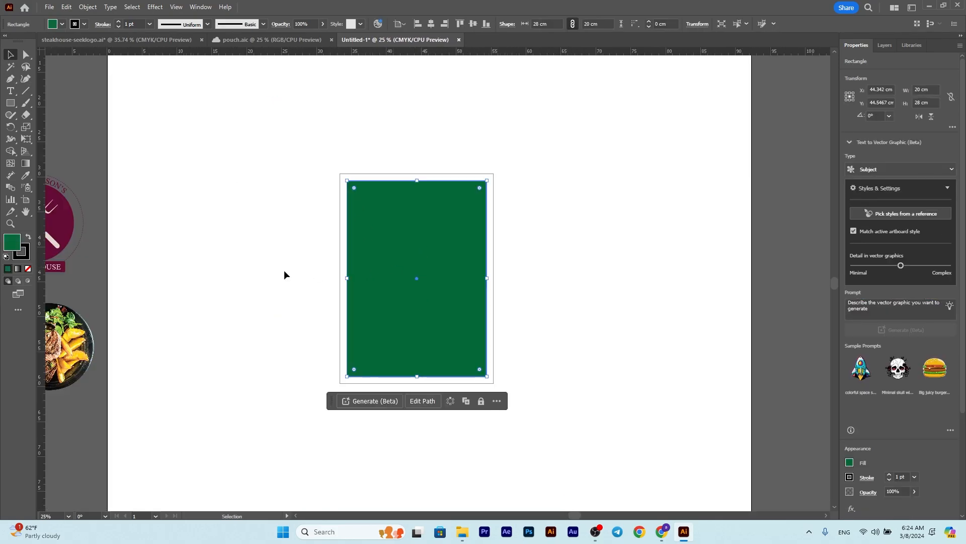
left_click_drag(375, 335, 443, 346)
right_click(442, 331)
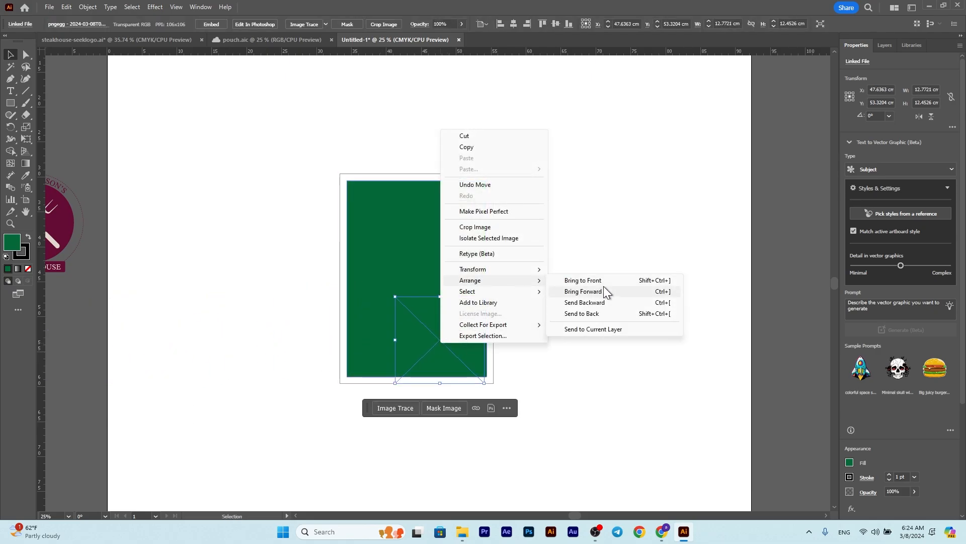
left_click(603, 290)
left_click(558, 310)
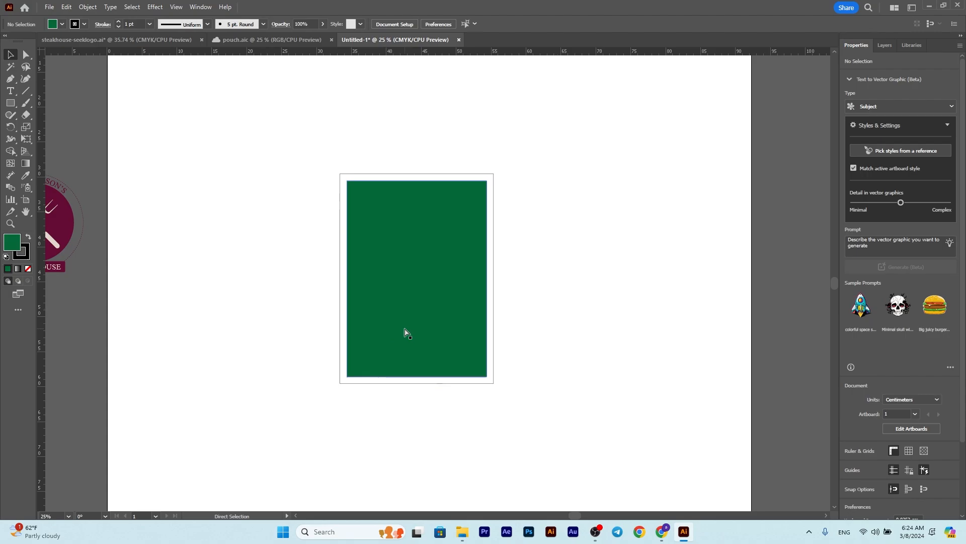
key("ctrl+z")
key("ctrl+z")
Move the steak plate image onto the green rectangle's lower-right corner and bring it to the front
left_click_drag(74, 348, 448, 327)
right_click(251, 346)
mouse_move(327, 284)
left_click(408, 283)
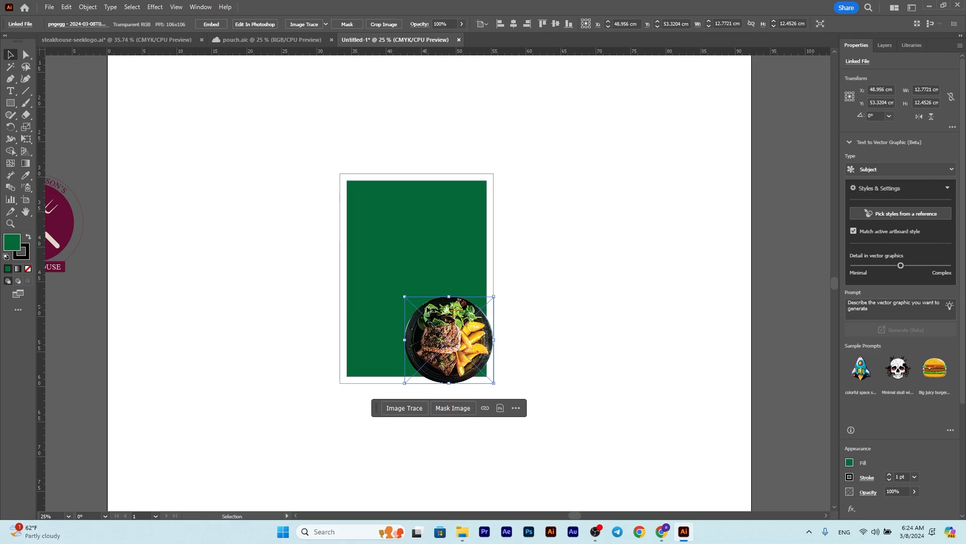
Enlarge the plate image to about 14.2 × 13.8 cm and position it overlapping the page's lower-right corner
scroll(426, 310, "up", 3)
scroll(427, 309, "down", 1)
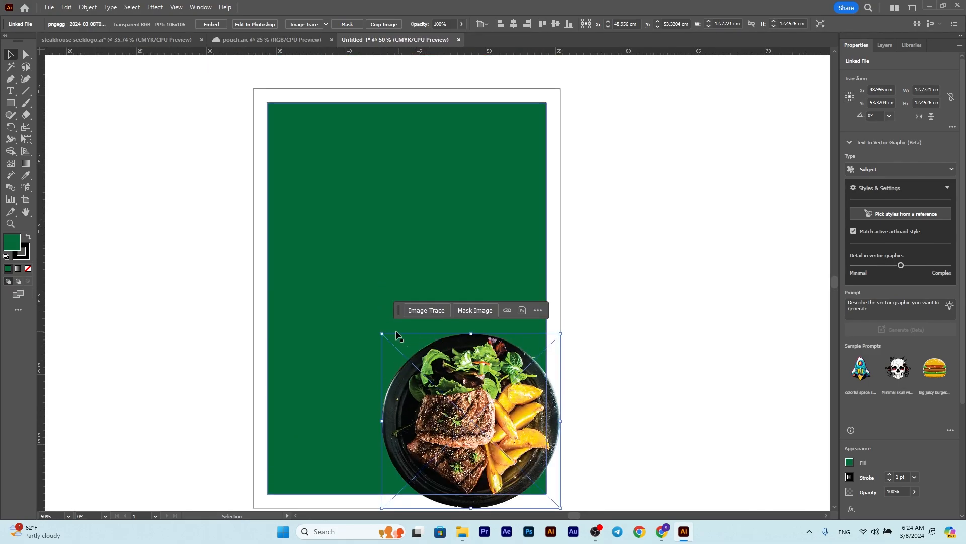
left_click_drag(382, 334, 372, 324)
left_click_drag(475, 405, 487, 416)
scroll(487, 416, "down", 3)
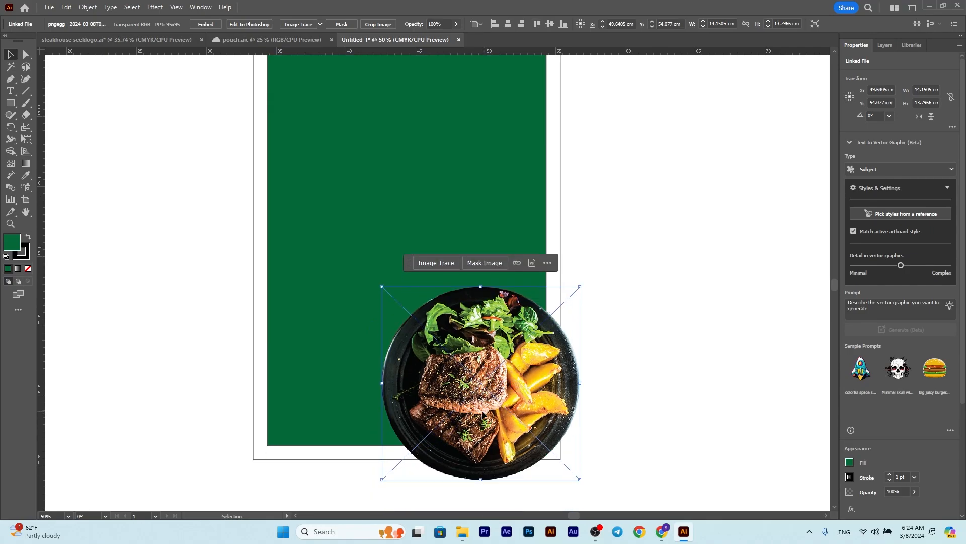
left_click(656, 345)
mouse_move(487, 357)
left_mouse_down()
mouse_move(470, 344)
mouse_move(468, 367)
left_mouse_up()
left_click(693, 337)
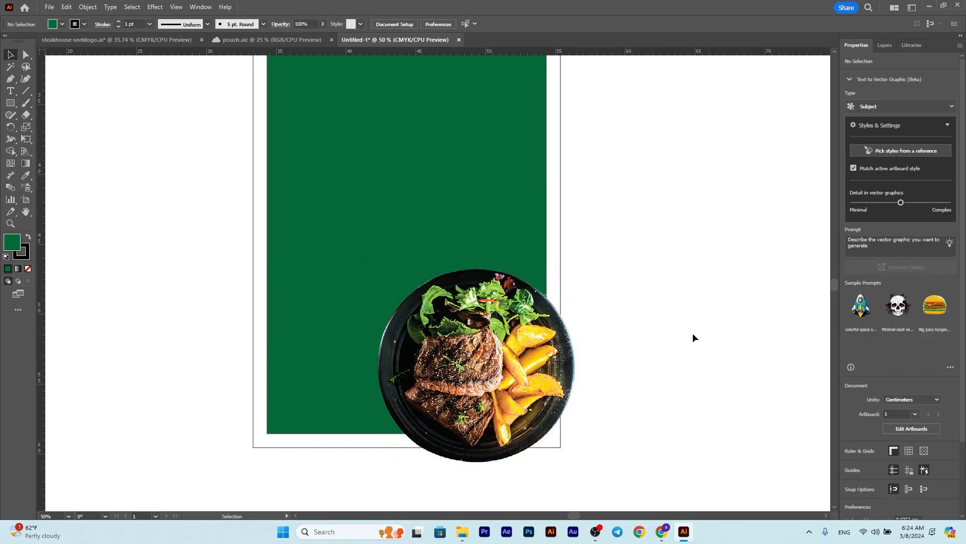
Scale the plate image up further to about 15.1 × 14.8 cm, extending it towards the upper left
scroll(693, 336, "up", 2)
left_click(398, 299)
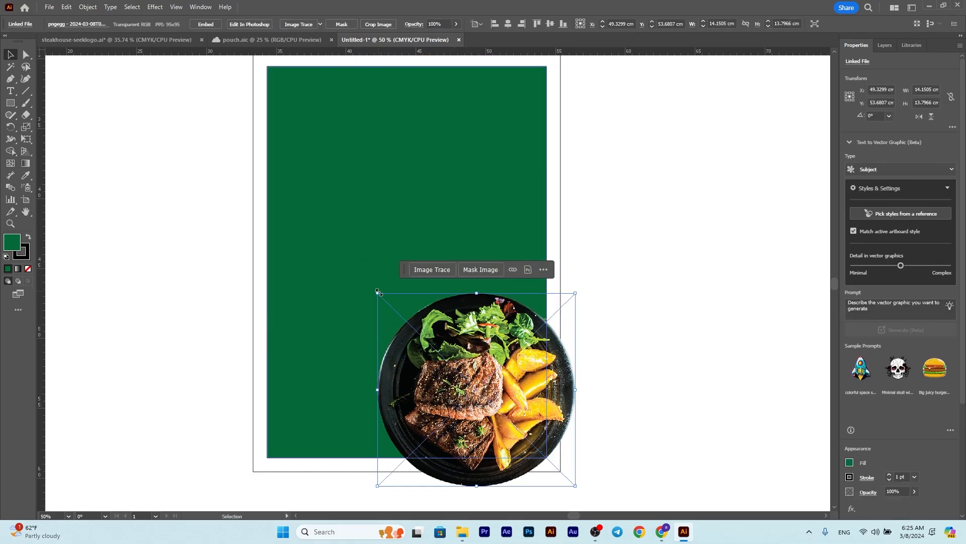
left_click_drag(378, 291, 364, 272)
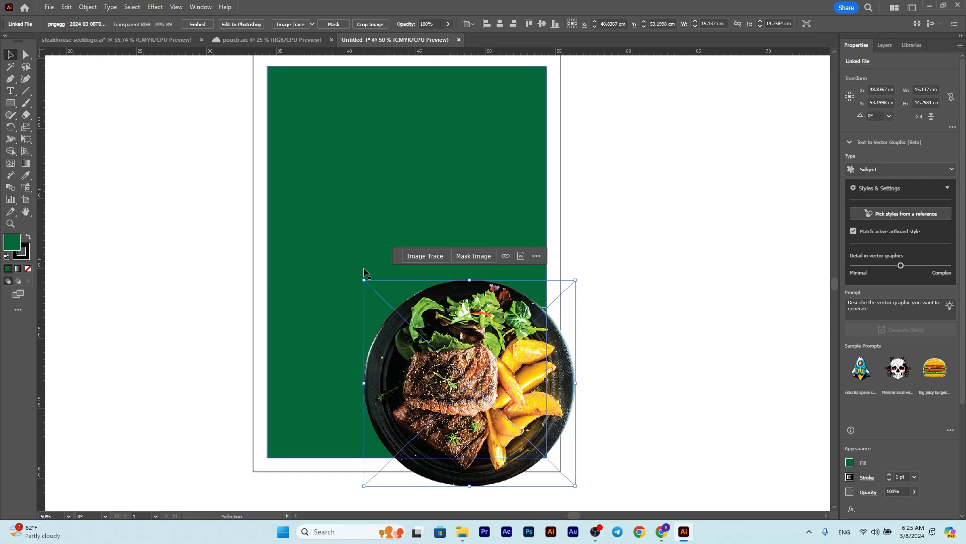
left_click(212, 258)
Add the text "paper" in Myriad Pro at 36 pt on the left side of the green rectangle
scroll(213, 258, "up", 2)
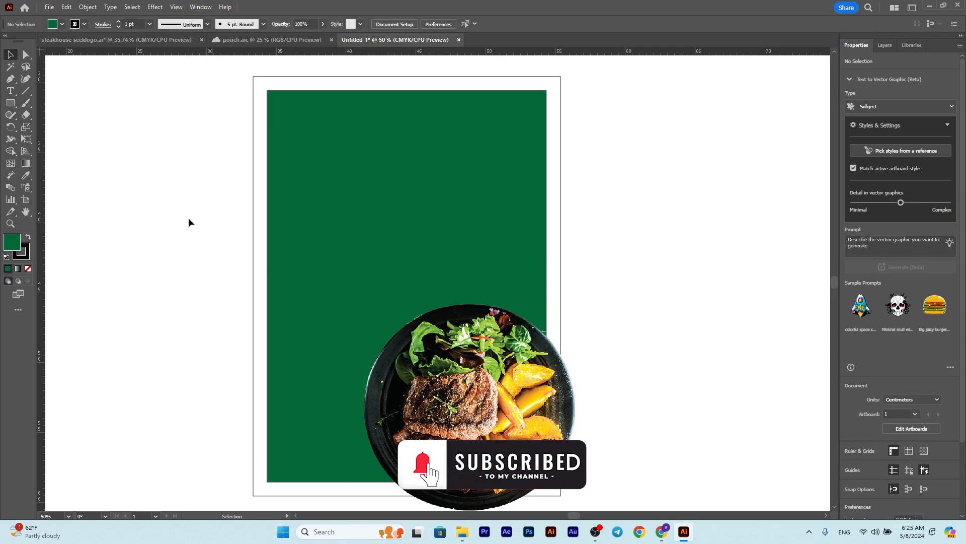
scroll(189, 218, "up", 1)
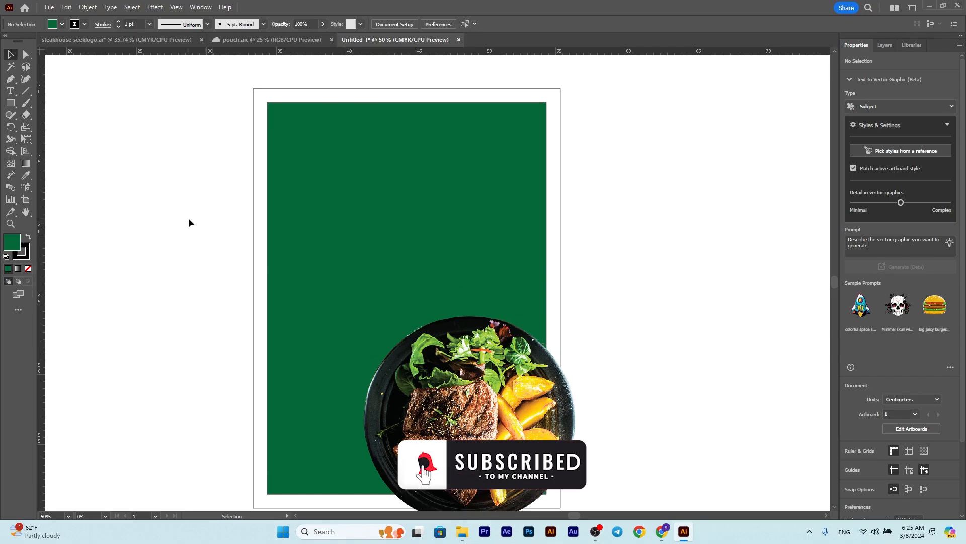
left_click(10, 91)
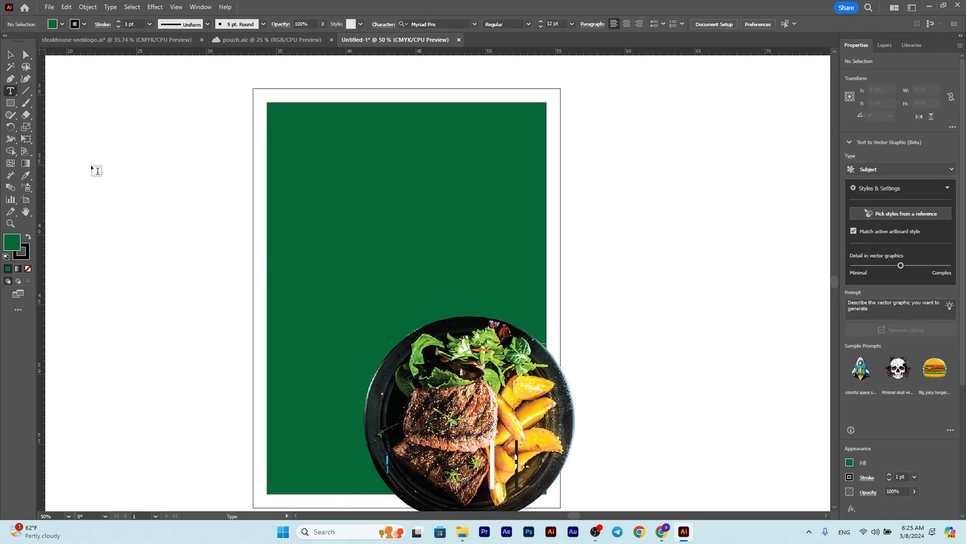
left_click_drag(296, 246, 292, 239)
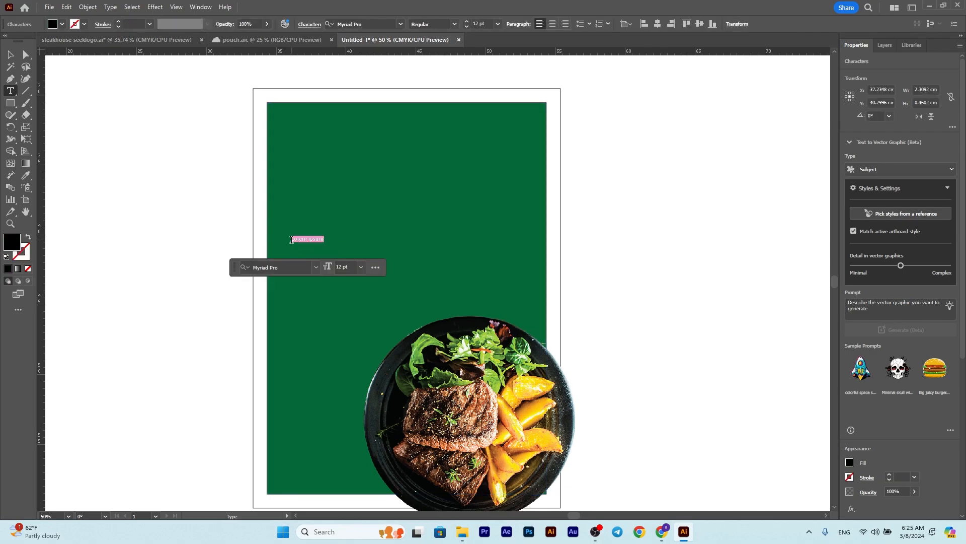
left_click(498, 24)
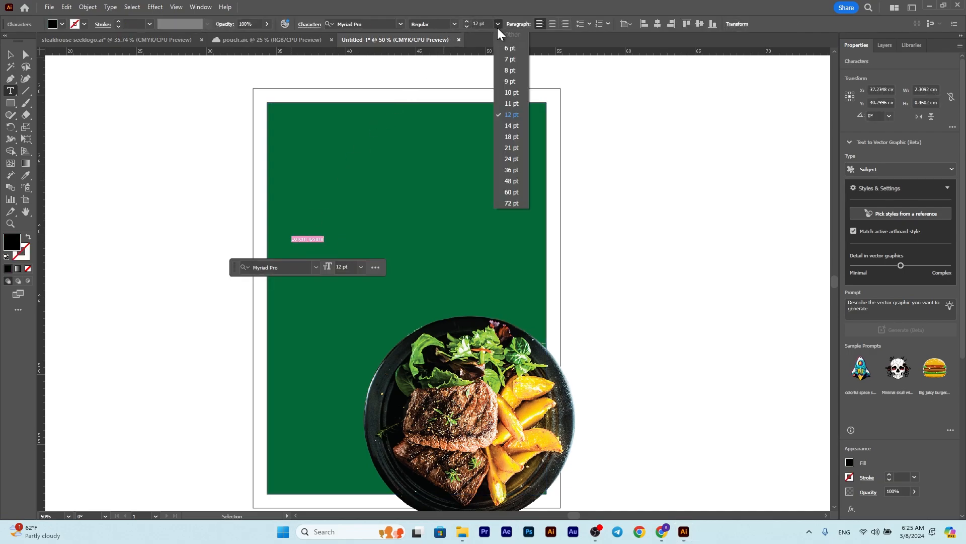
left_click(512, 171)
key("BackSpace")
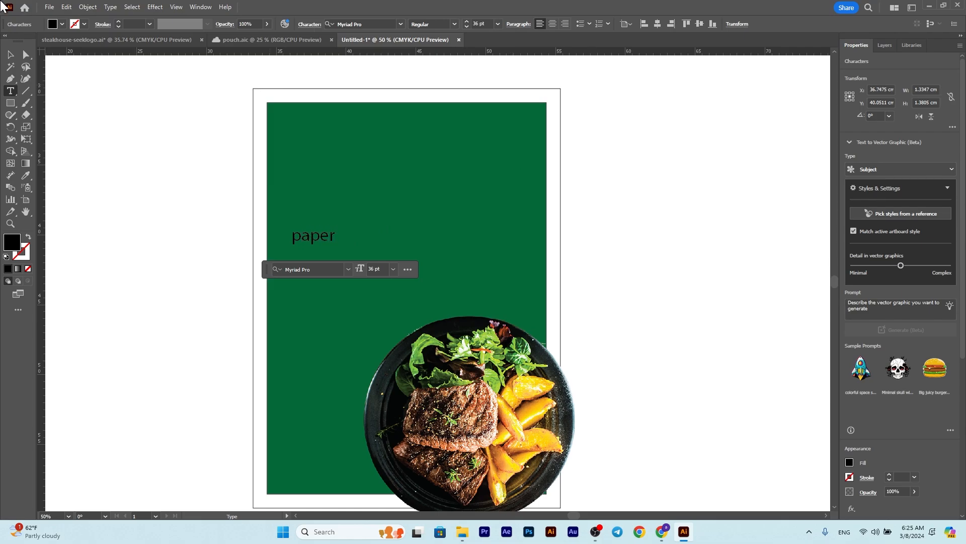
Add a second 36 pt text line reading "sweet" just below "paper"
left_click(10, 54)
left_click_drag(320, 237, 349, 254)
key("t")
left_click(320, 254)
key("BackSpace")
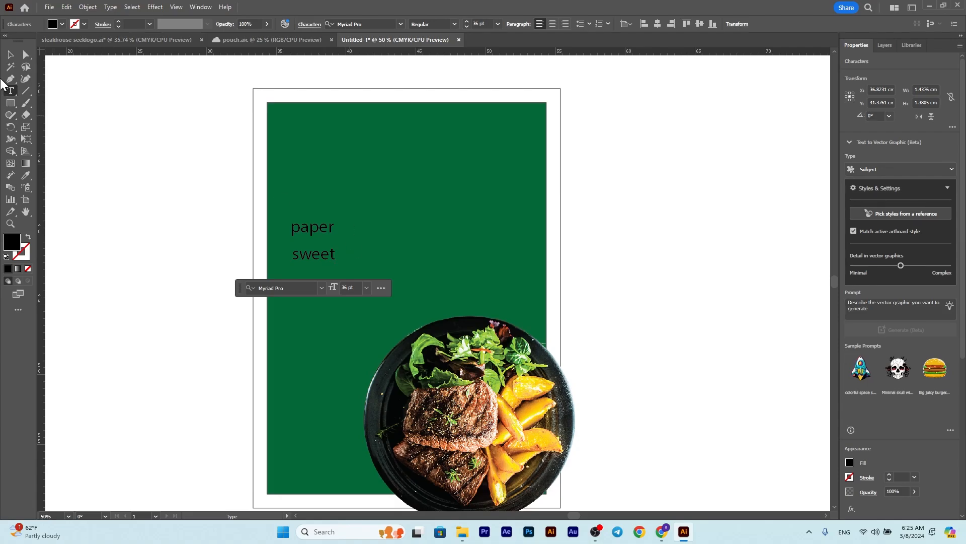
Move "sweet" up against "paper" and add a third 36 pt text line reading "beef" below it
left_click(10, 55)
left_click_drag(326, 259, 372, 258)
double_click(297, 260)
key("BackSpace")
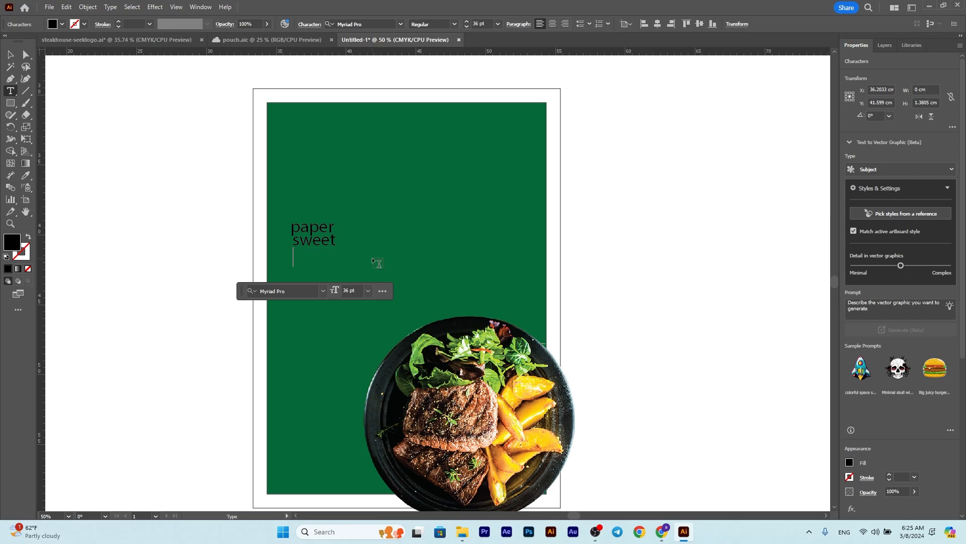
type("beef")
left_click(14, 56)
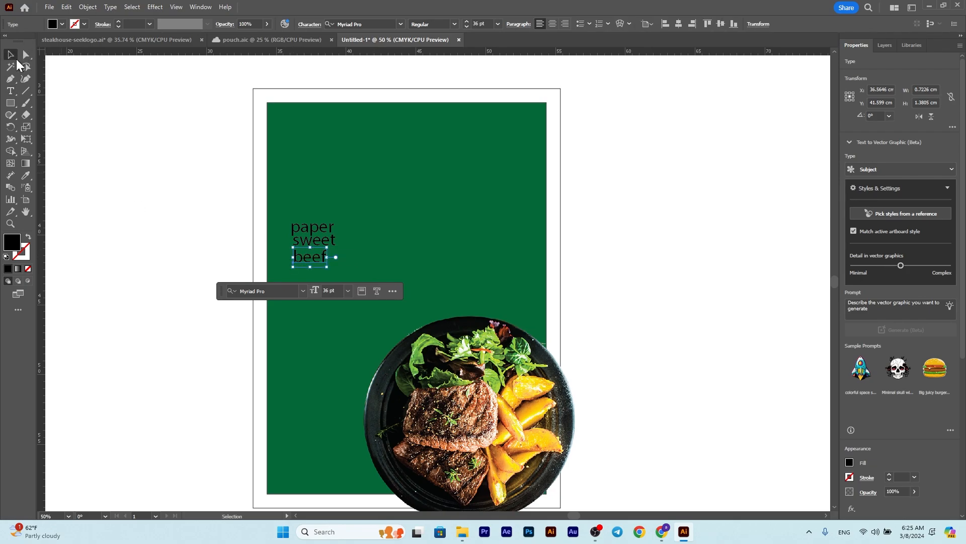
Enlarge the third text line to about 39.9 pt and replace its wording with "meat"
left_click_drag(325, 250, 354, 255)
double_click(300, 255)
key("BackSpace")
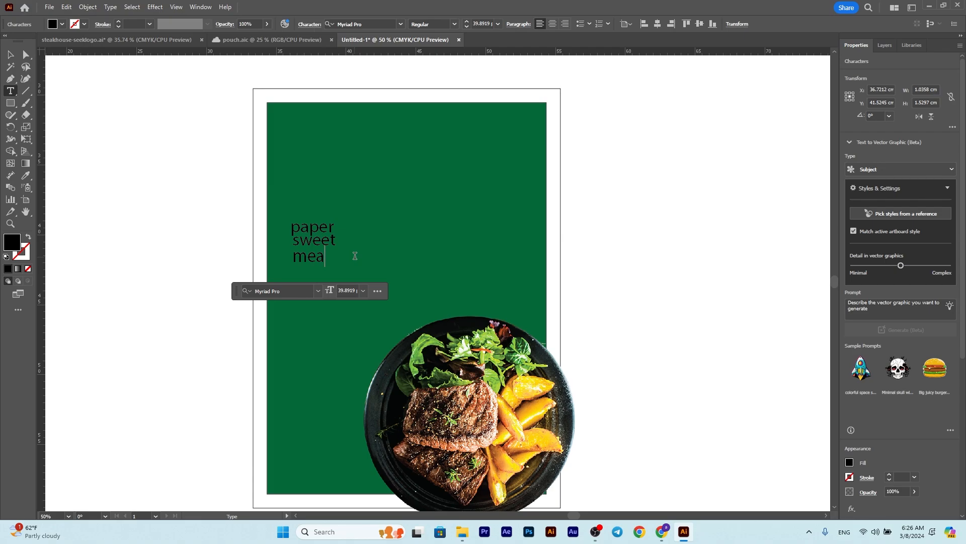
left_click(8, 58)
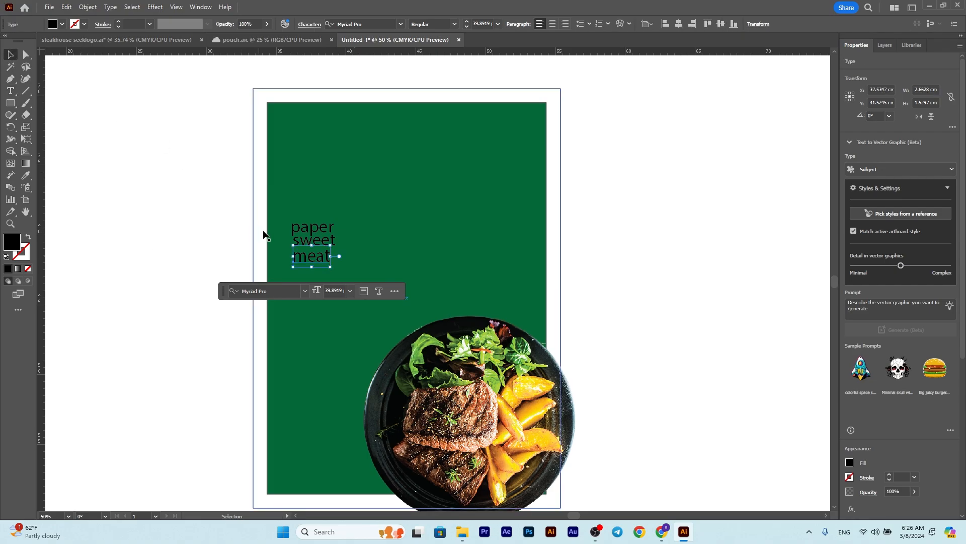
left_click_drag(331, 246, 345, 237)
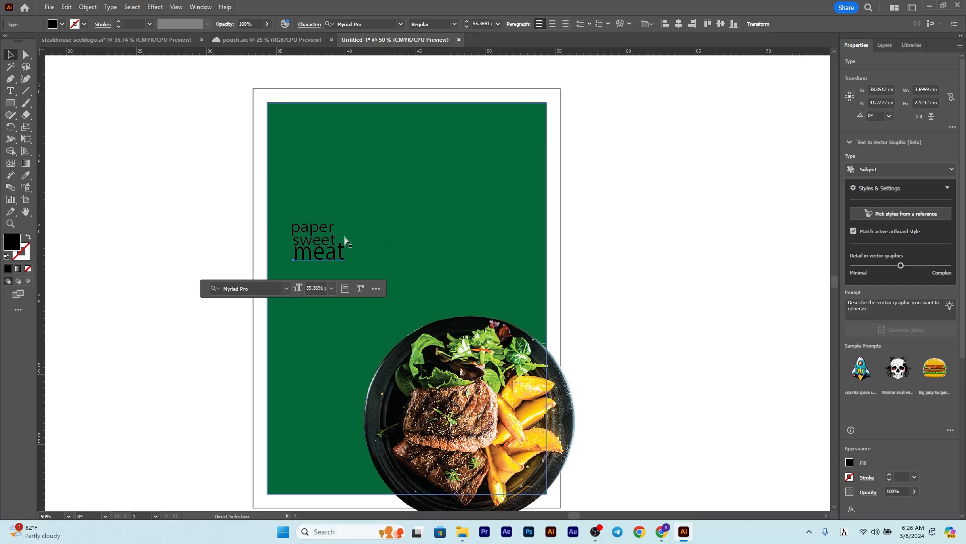
key("ctrl+z")
left_click(215, 223)
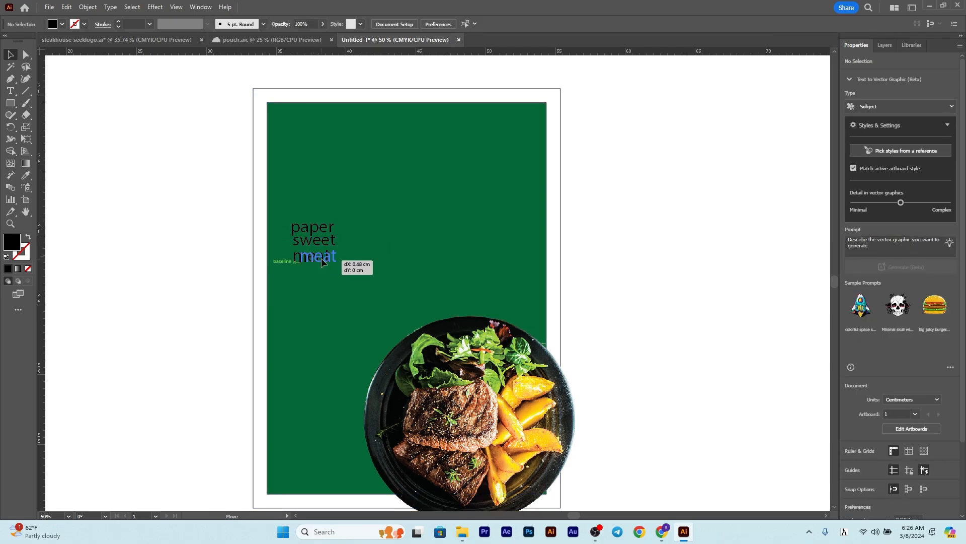
Enlarge "meat" to about 140.7 pt and place it below "sweet" near the green rectangle's left edge
left_click_drag(321, 257, 322, 257)
left_click(177, 190)
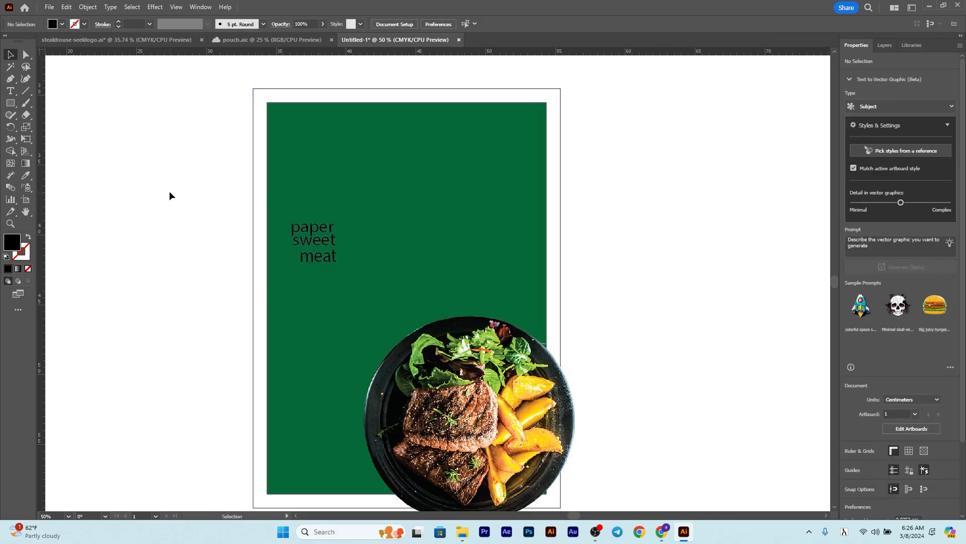
left_click(316, 258)
left_click_drag(338, 244, 431, 191)
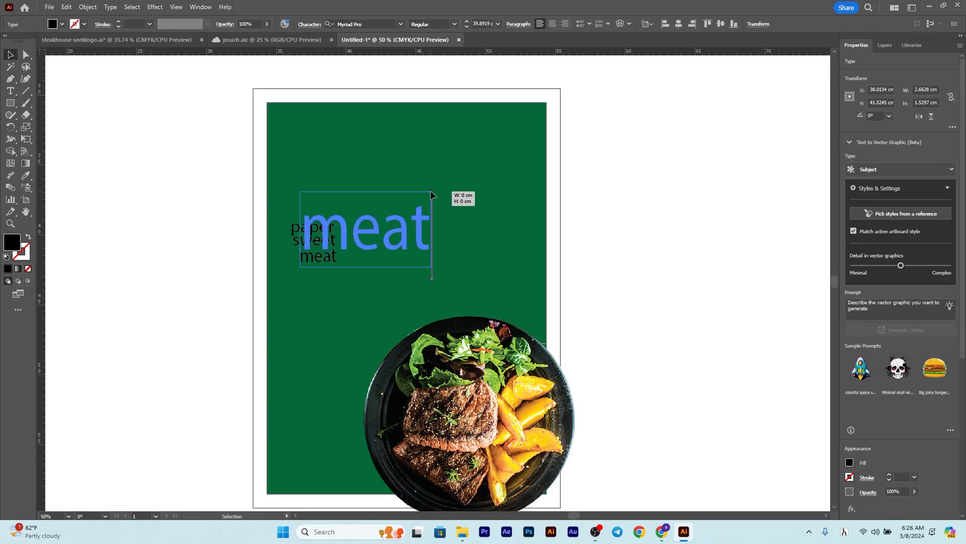
left_click_drag(367, 226, 337, 294)
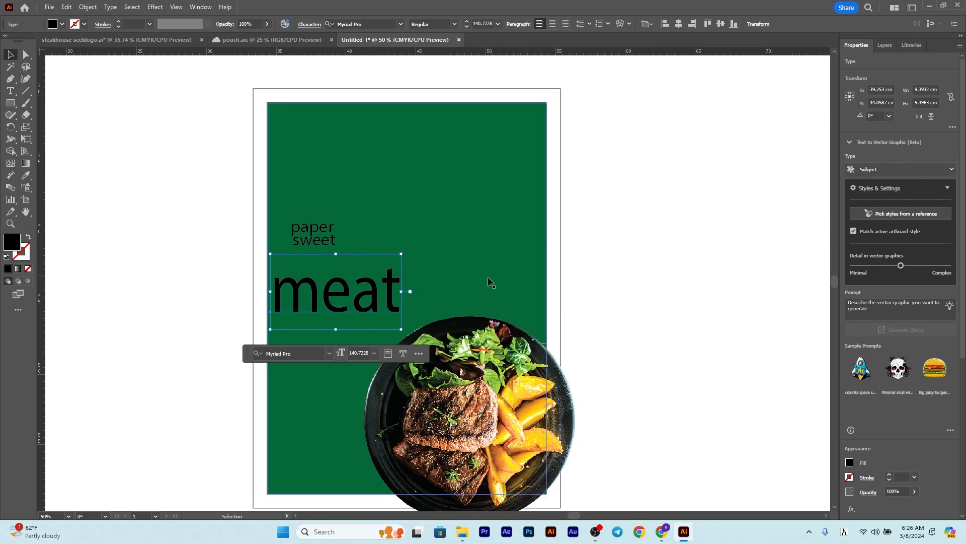
left_click(418, 353)
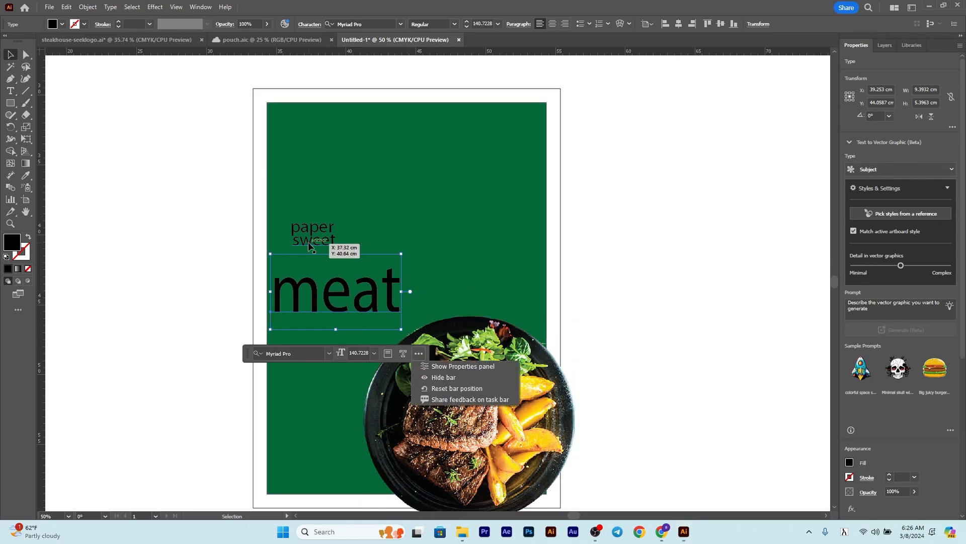
left_click(8, 55)
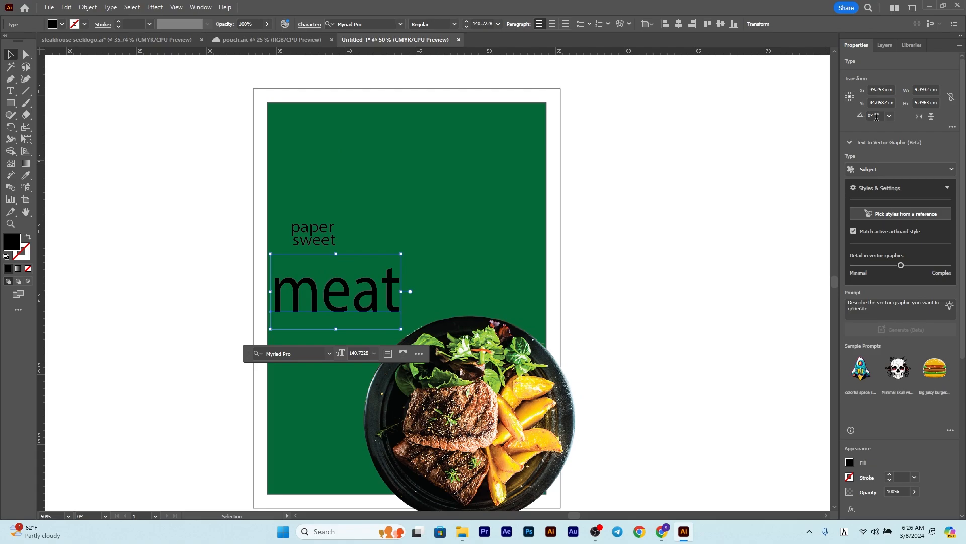
Change the font of the "meat" text to Argentum Sans VF
scroll(883, 421, "down", 5)
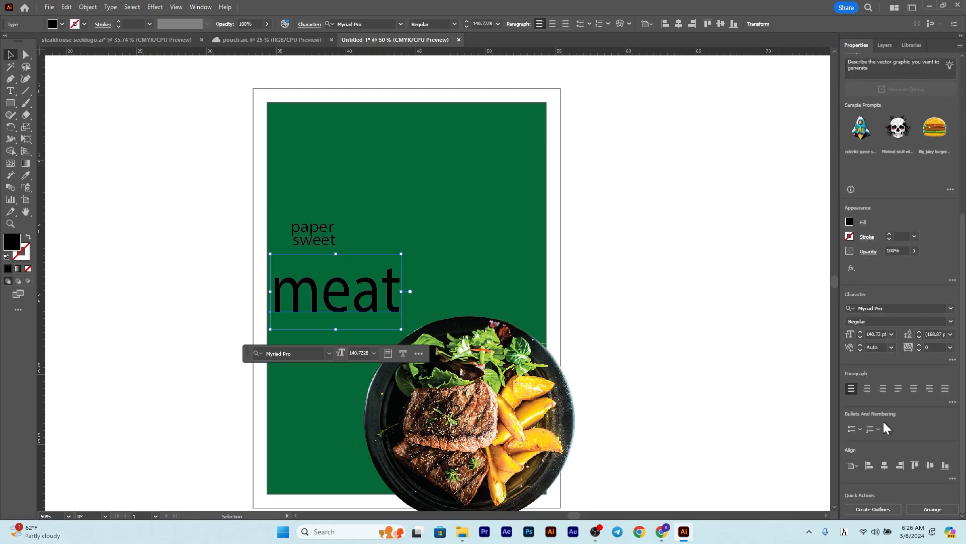
left_click(950, 308)
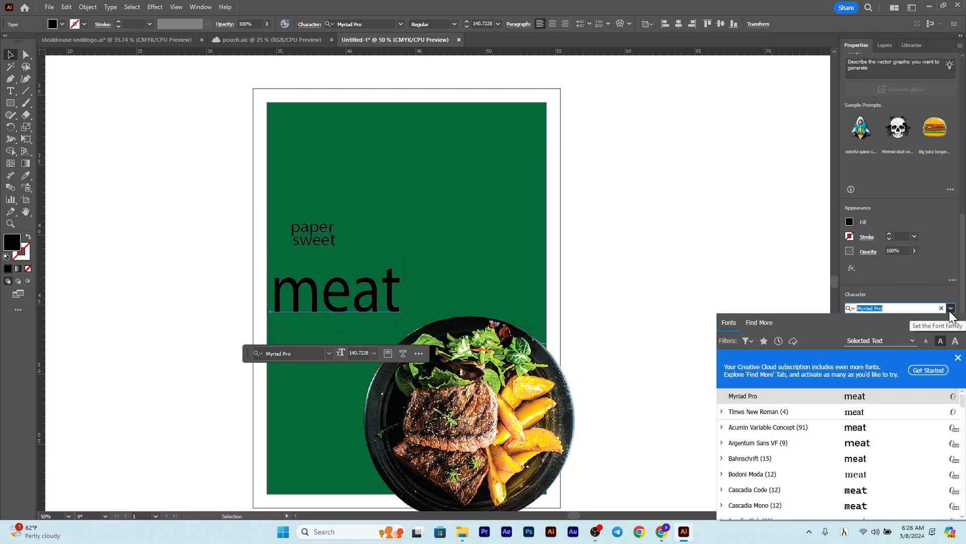
left_click(875, 444)
Apply All Caps to the "meat" text
left_click(953, 361)
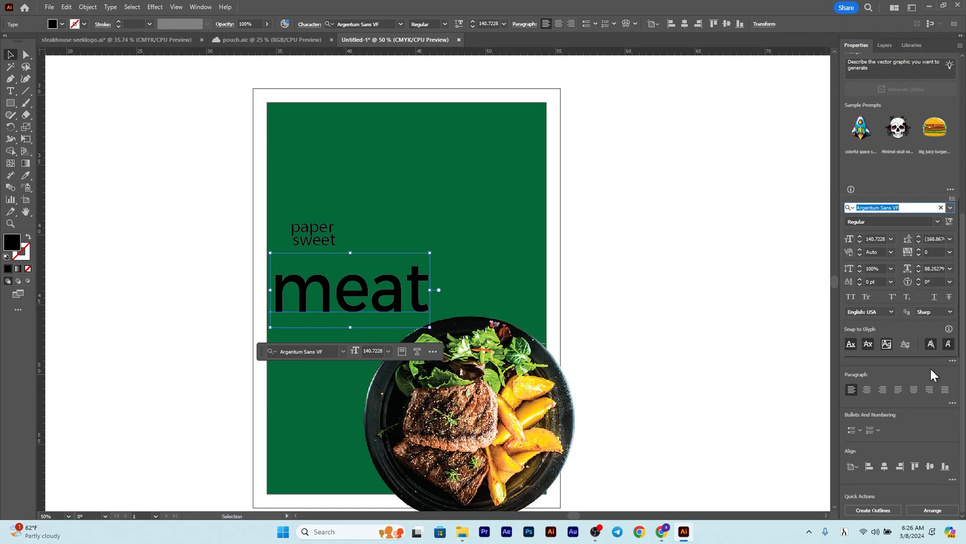
left_click(952, 402)
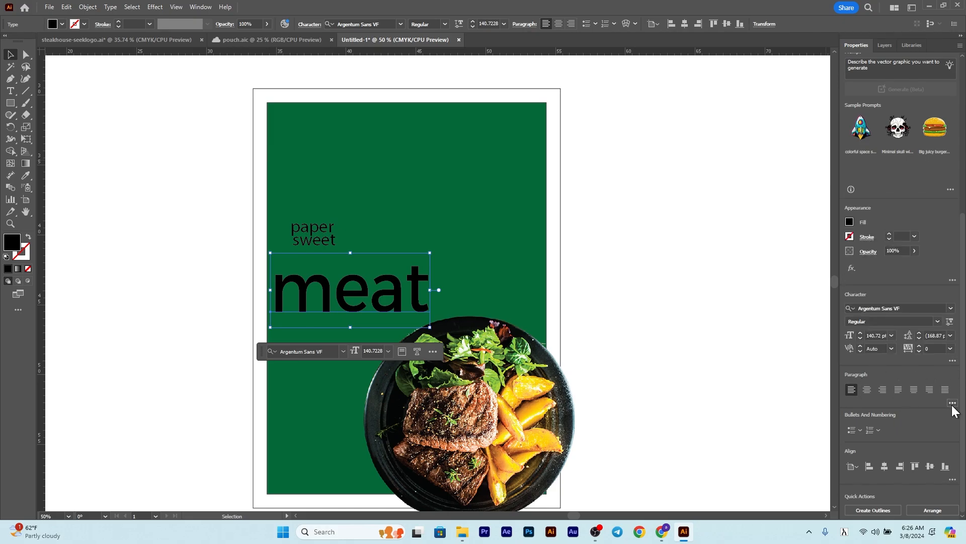
left_click(955, 361)
left_click(952, 361)
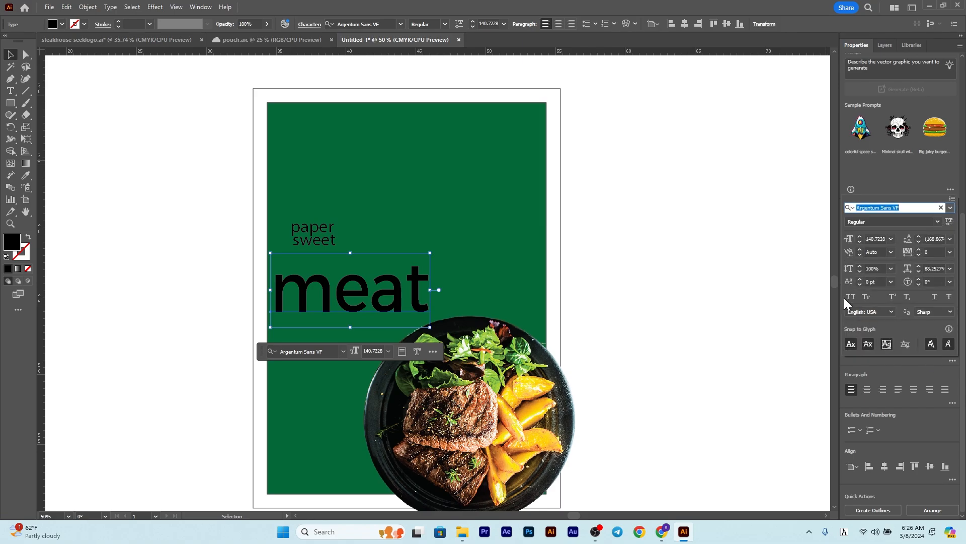
left_click(850, 297)
left_click(369, 265)
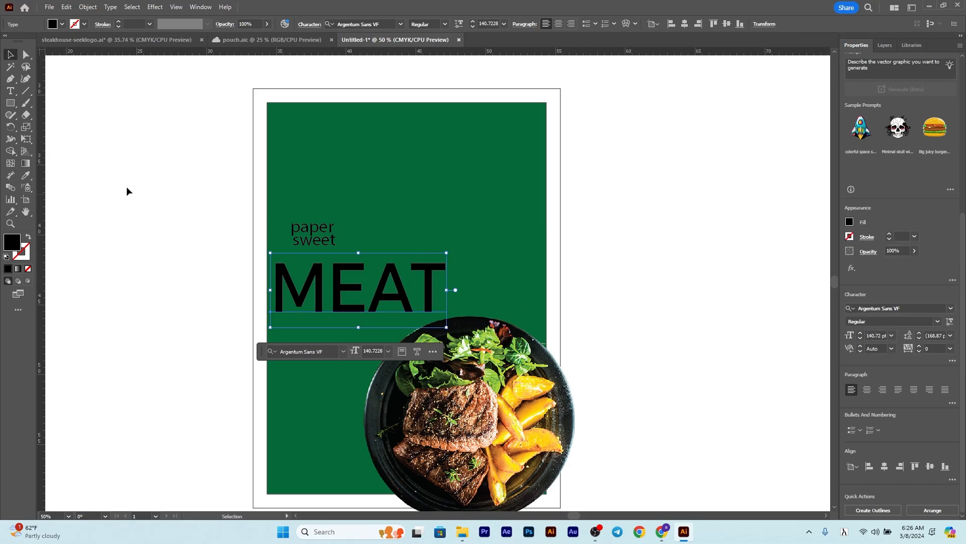
left_click(151, 162)
Scale "MEAT" down to about 111.1 pt and move it up to the green rectangle's left edge
left_click(352, 289)
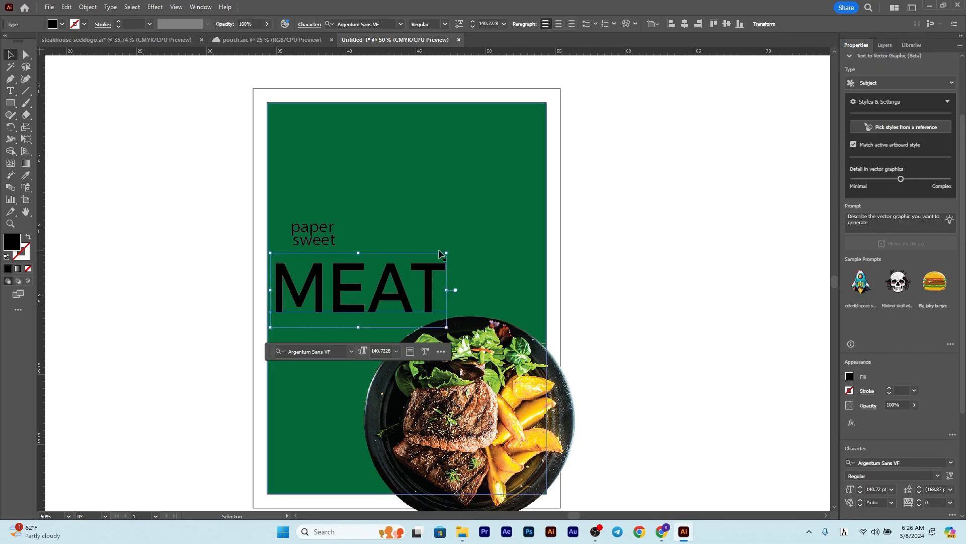
left_click_drag(449, 252, 413, 267)
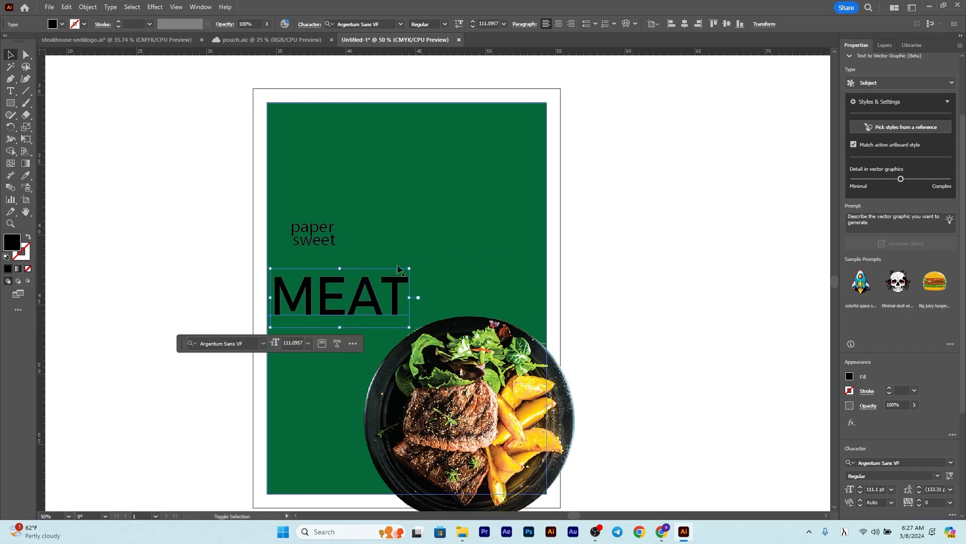
left_click_drag(368, 298, 364, 287)
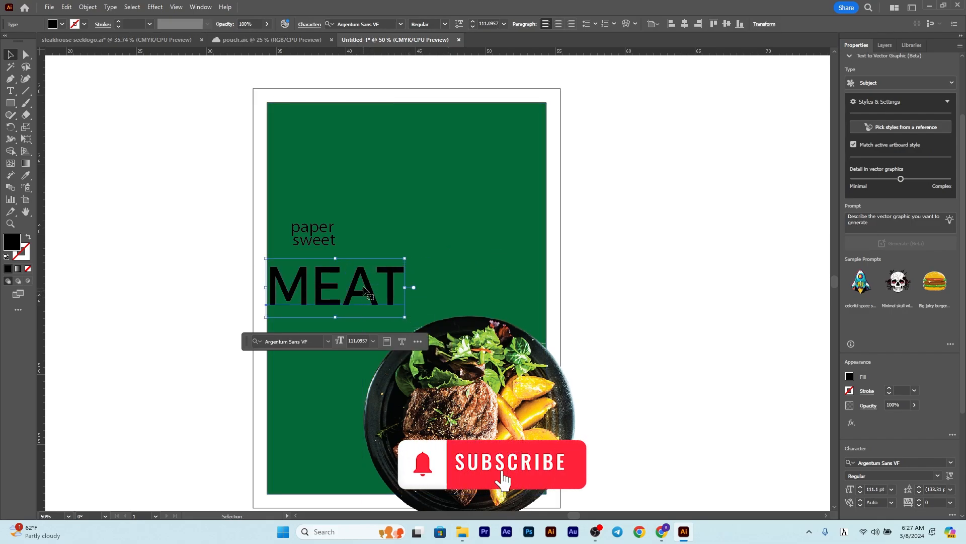
left_click(225, 237)
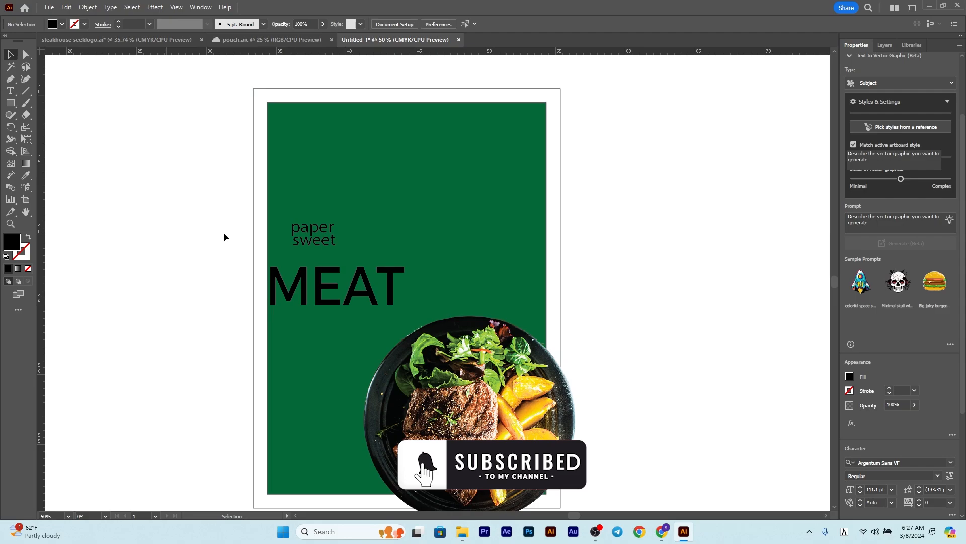
Enlarge "sweet" to about 108.4 pt, nearly as wide as "MEAT", and position it directly above that word
mouse_move(337, 237)
left_mouse_down()
mouse_move(322, 247)
mouse_move(379, 211)
mouse_move(354, 227)
left_mouse_up()
left_click_drag(295, 259, 323, 256)
left_click_drag(374, 223, 405, 210)
left_click(566, 238)
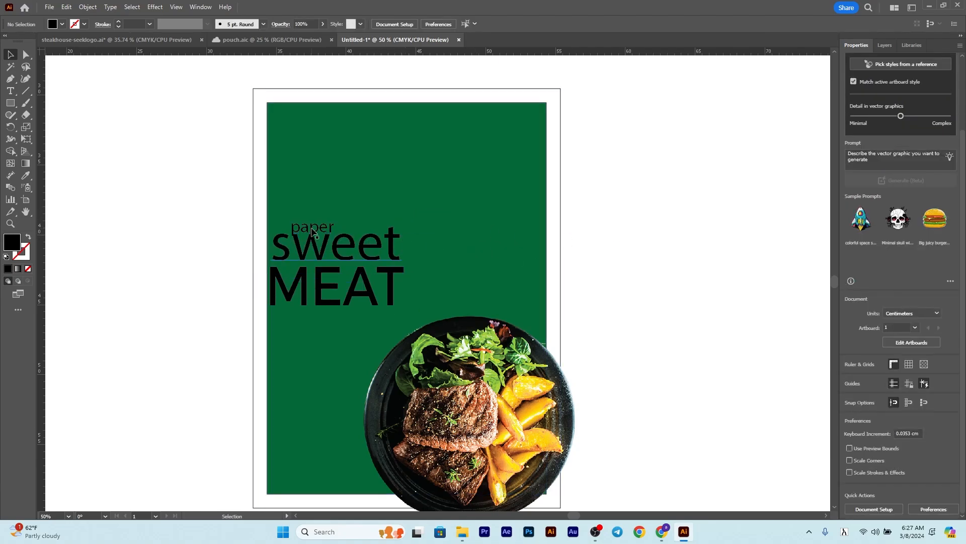
left_click(337, 222)
left_click(84, 153)
scroll(313, 226, "up", 3)
left_click(310, 233)
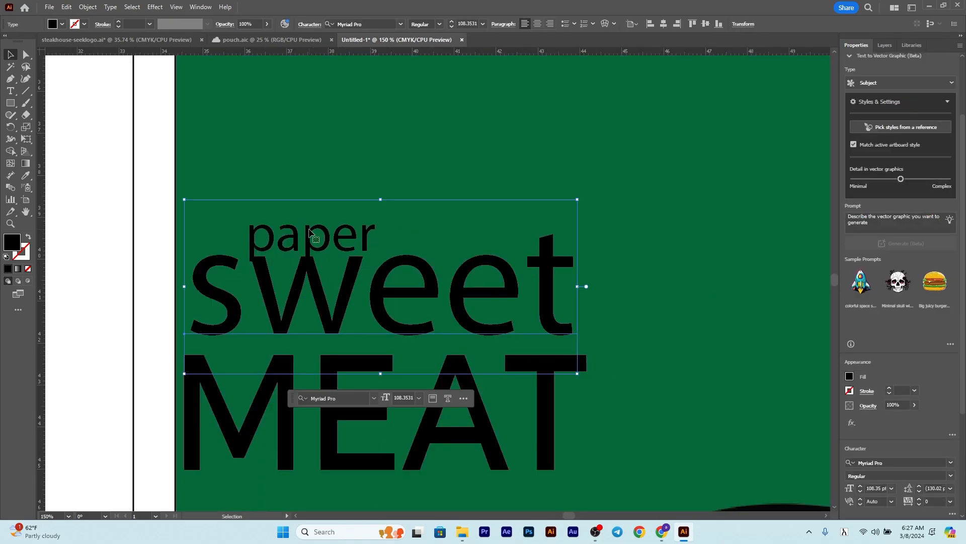
left_click_drag(309, 238, 342, 207)
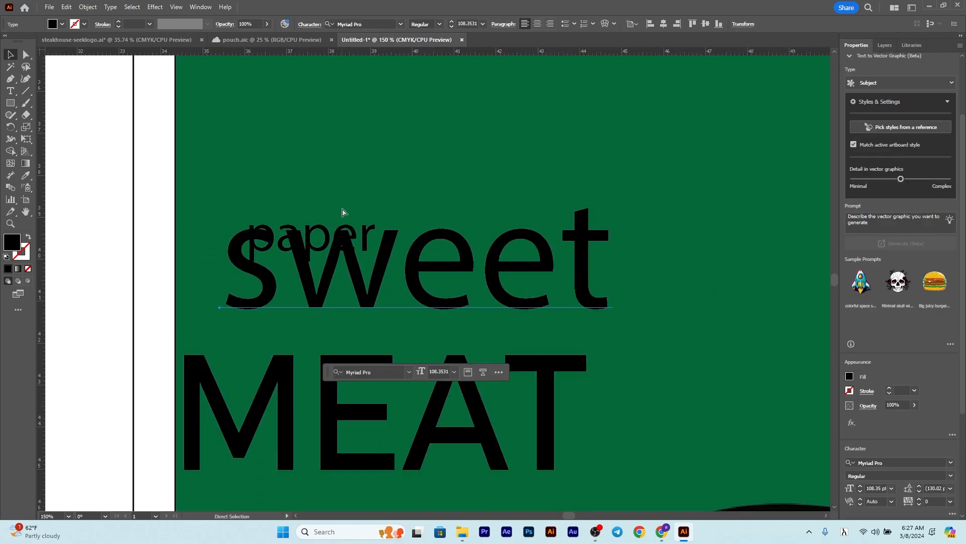
key("ctrl+z")
left_click(285, 232)
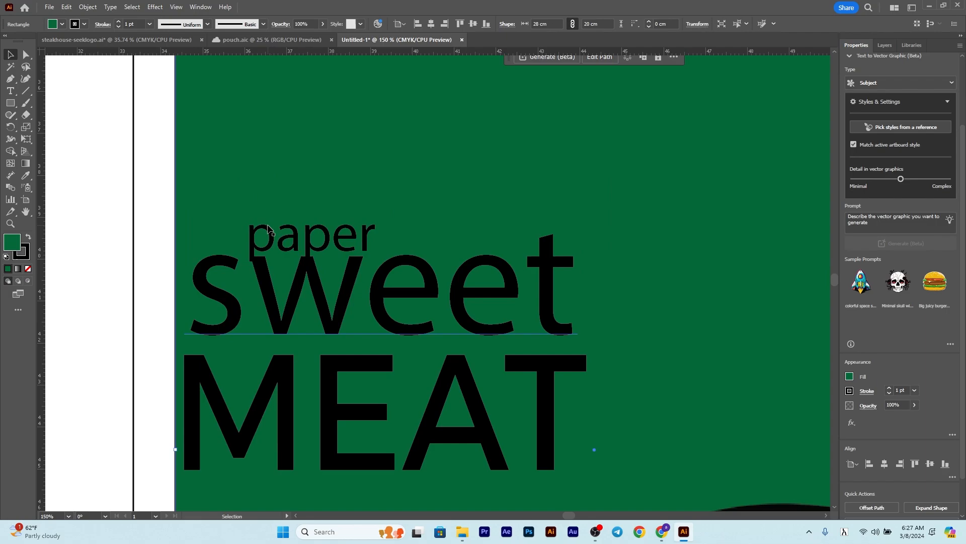
left_click(268, 229)
scroll(268, 229, "up", 5)
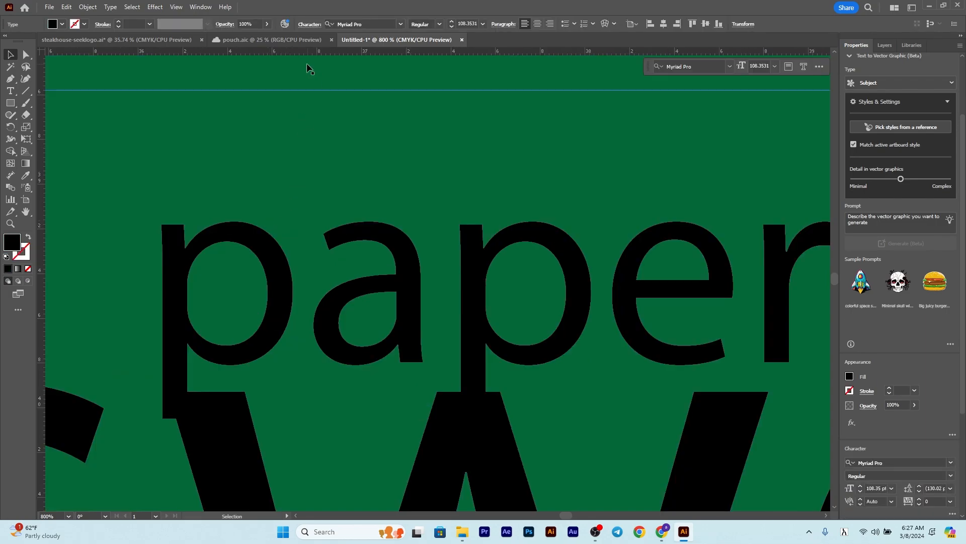
left_click(299, 87)
left_click(258, 242)
scroll(257, 242, "down", 9)
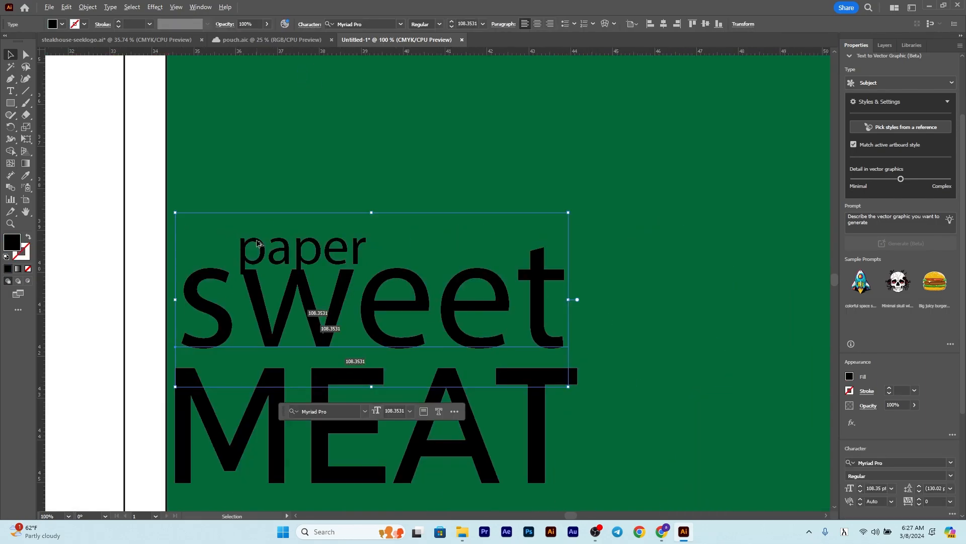
left_click(197, 199)
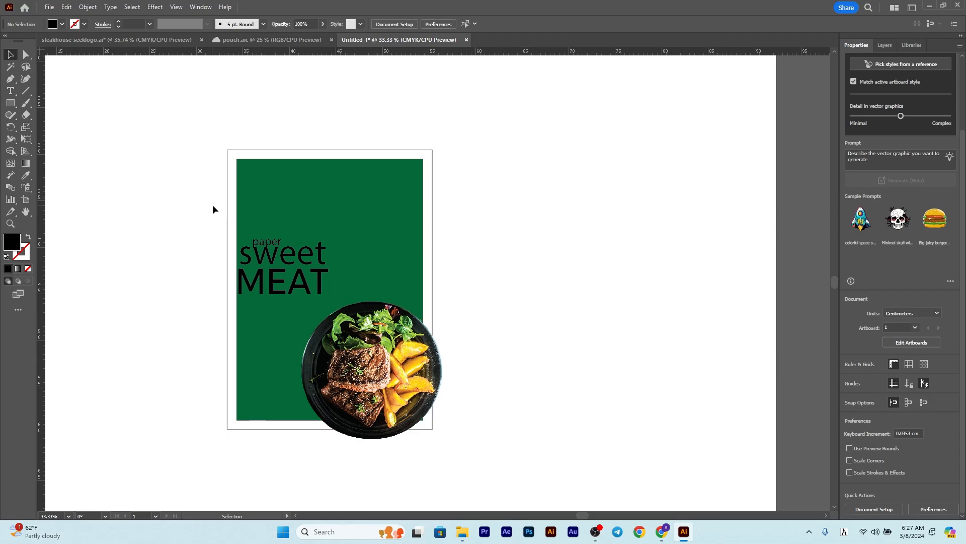
Move "sweet" aside to free "paper", place "paper" in the rectangle's upper-left corner, and return "sweet" to just above "MEAT"
left_click_drag(265, 253, 336, 234)
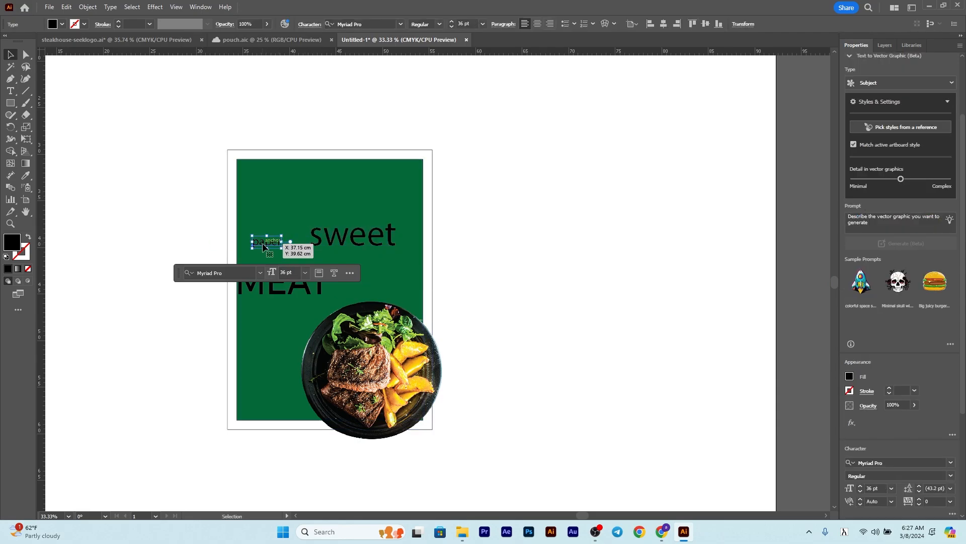
left_click_drag(261, 246, 247, 181)
left_click_drag(343, 239, 270, 255)
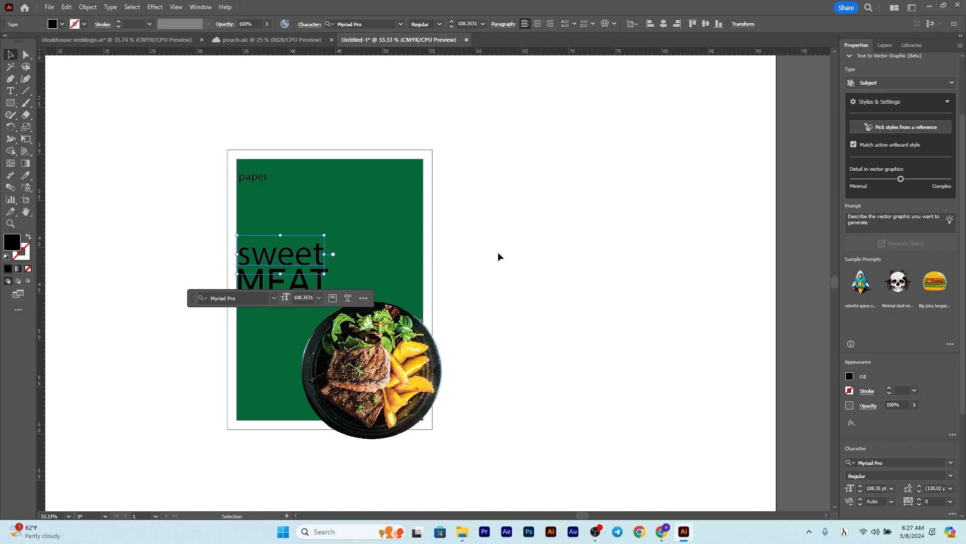
Enlarge "paper" and place it directly above "sweet" at the left, sized to a little over half that word's width
scroll(274, 209, "up", 1)
left_click_drag(255, 174, 349, 144)
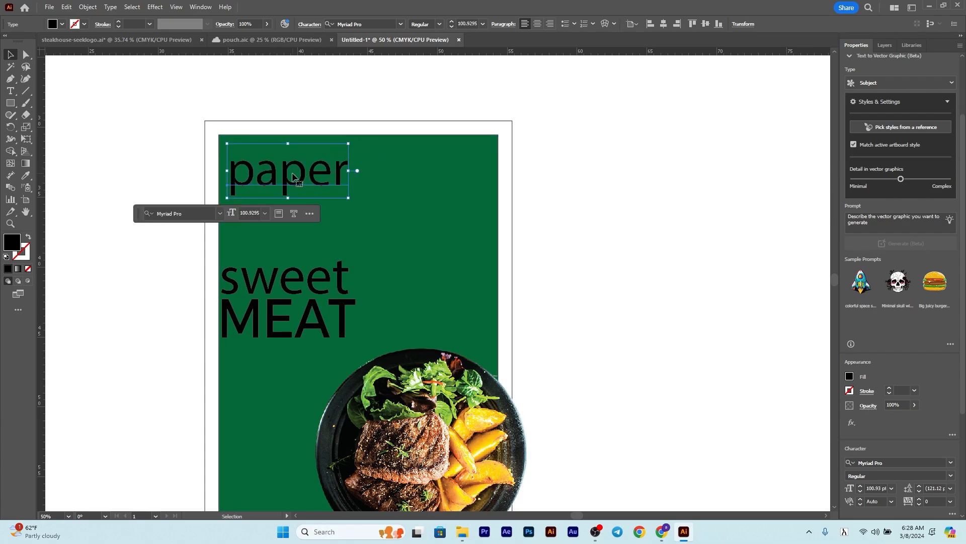
left_click_drag(293, 177, 288, 246)
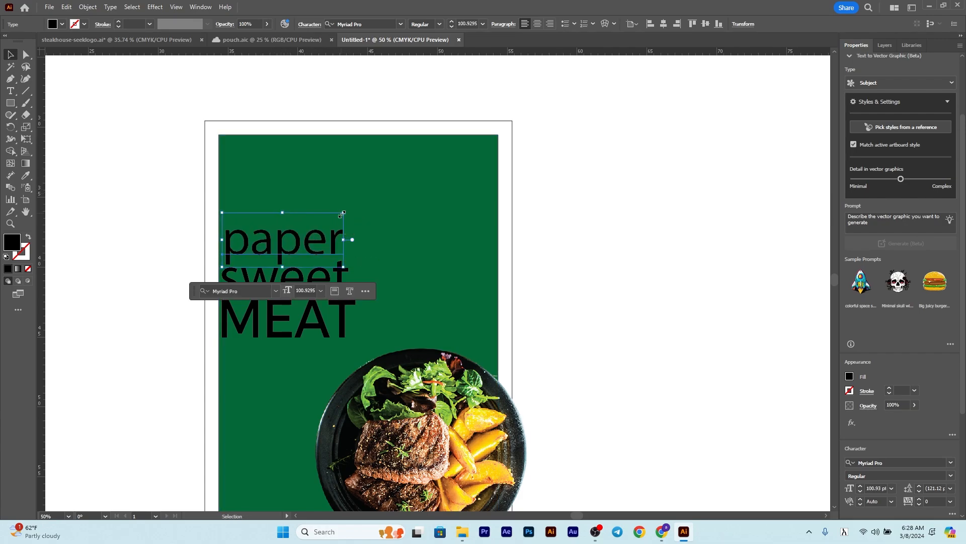
left_click_drag(348, 213, 293, 237)
left_click(146, 209)
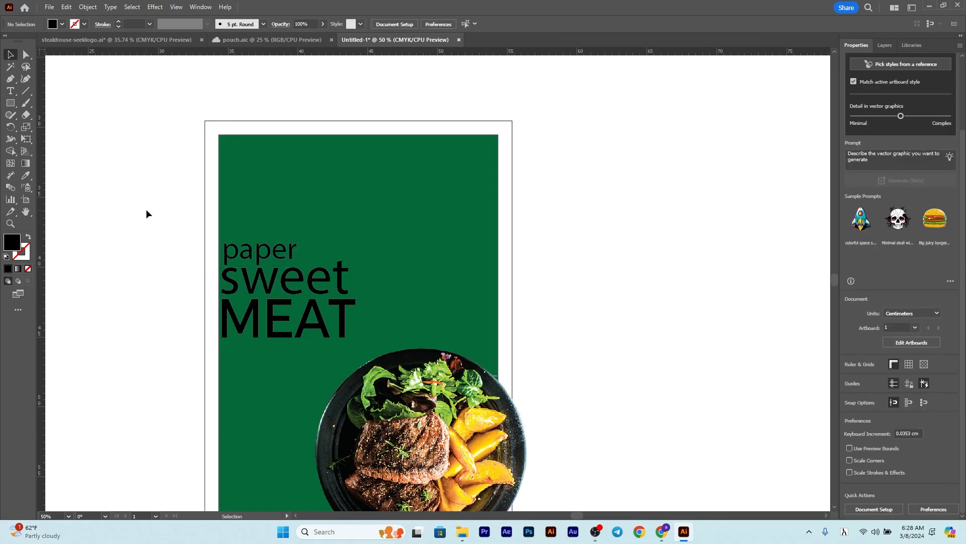
Nudge "MEAT" slightly to the right to line it up with the words above
left_click(237, 320)
key("Right")
key("Right")
key("Right")
left_click(122, 279)
Change the font of "MEAT" to Franklin Gothic Heavy in the Regular style
scroll(146, 281, "down", 2)
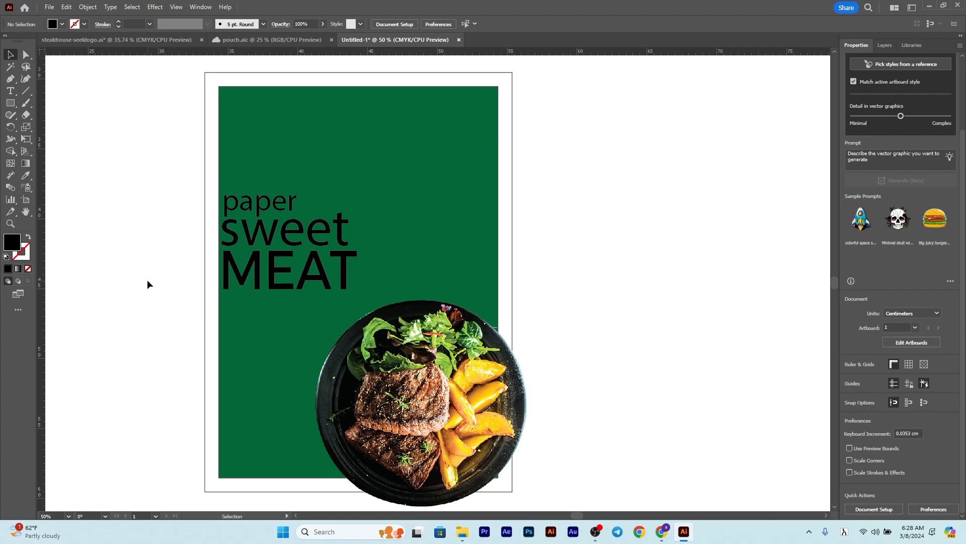
left_click(254, 274)
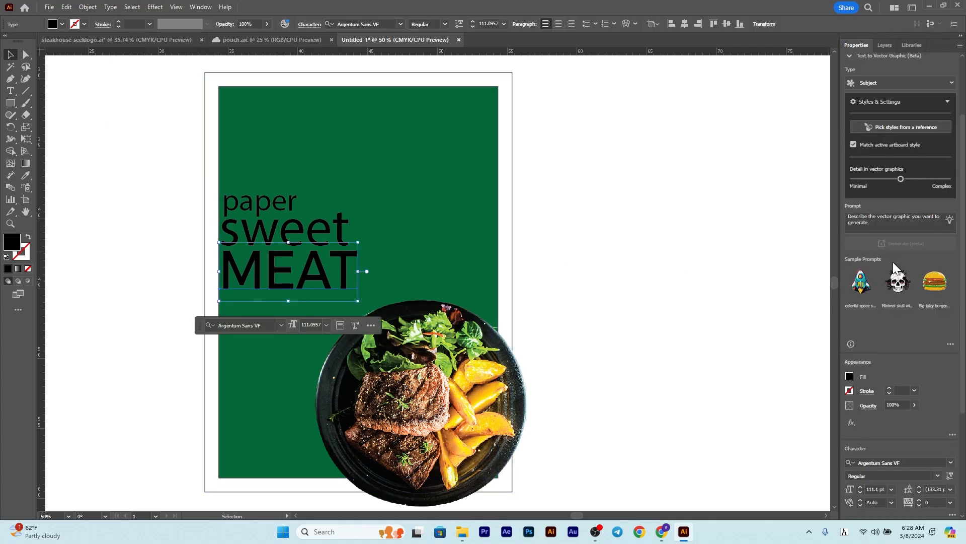
scroll(946, 438, "down", 3)
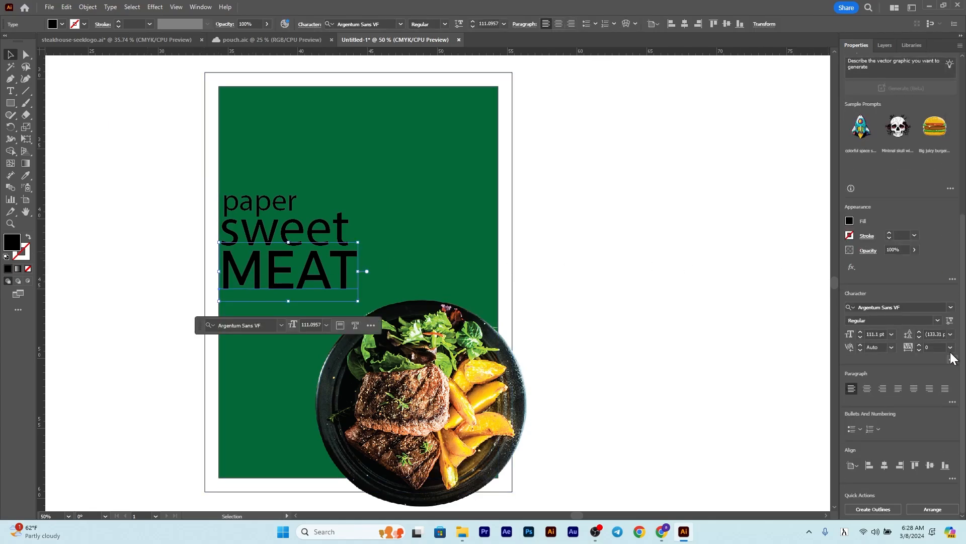
left_click(951, 307)
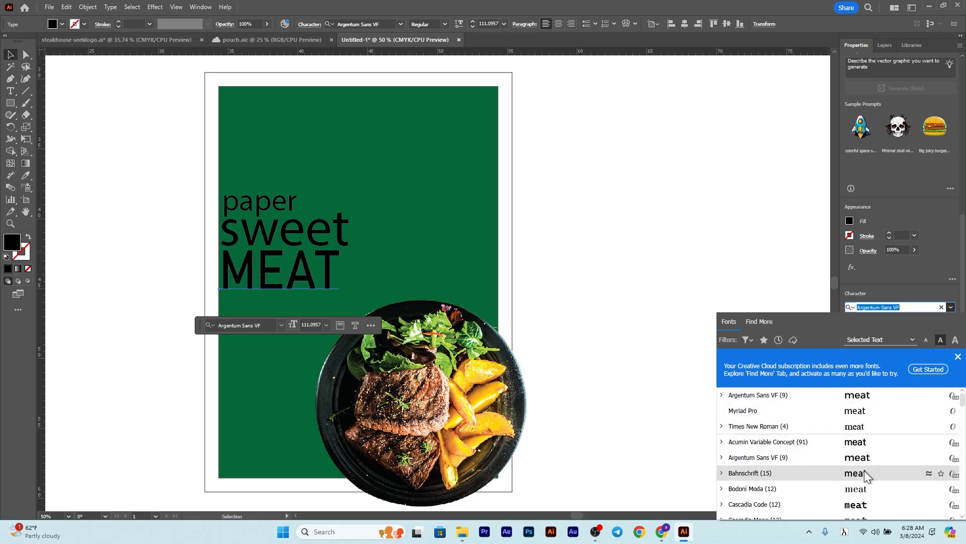
scroll(865, 472, "down", 5)
scroll(858, 488, "down", 10)
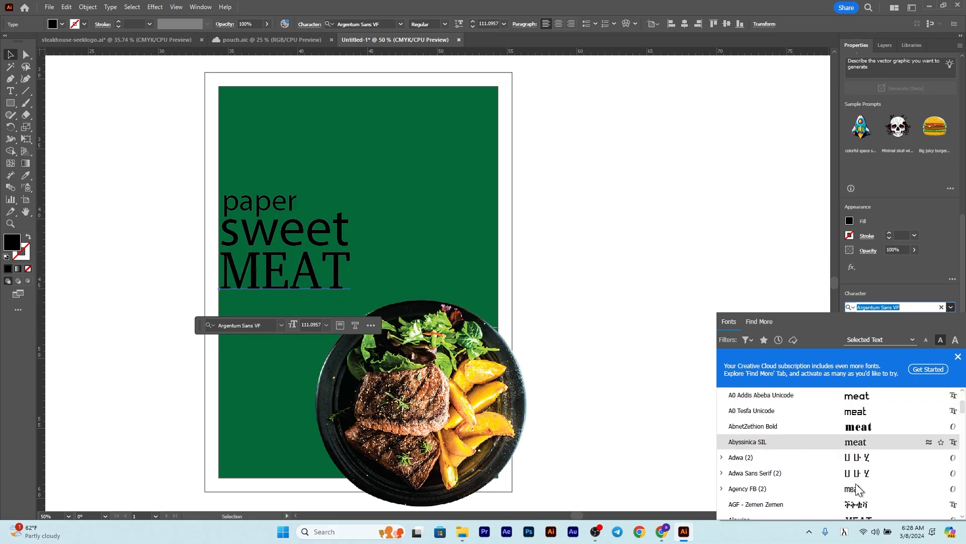
scroll(857, 489, "down", 8)
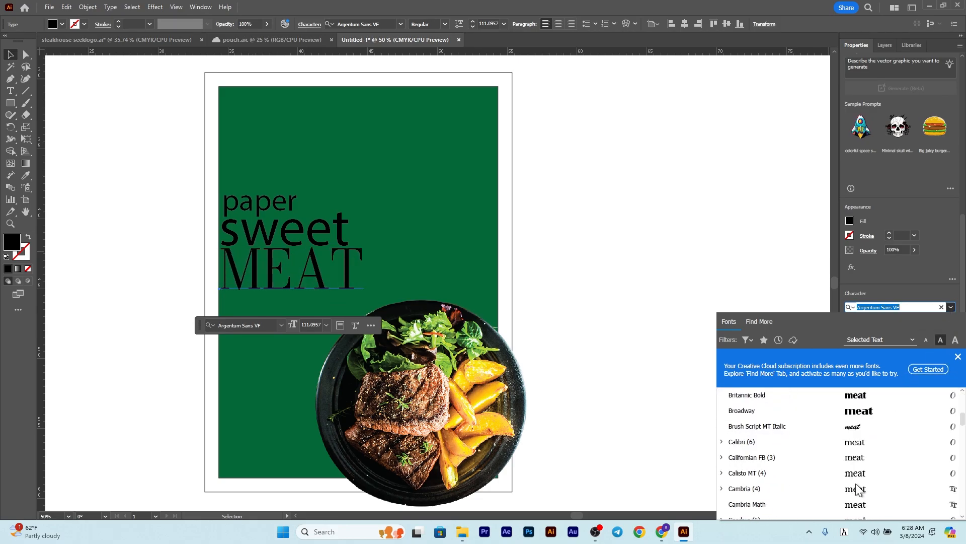
scroll(858, 488, "down", 4)
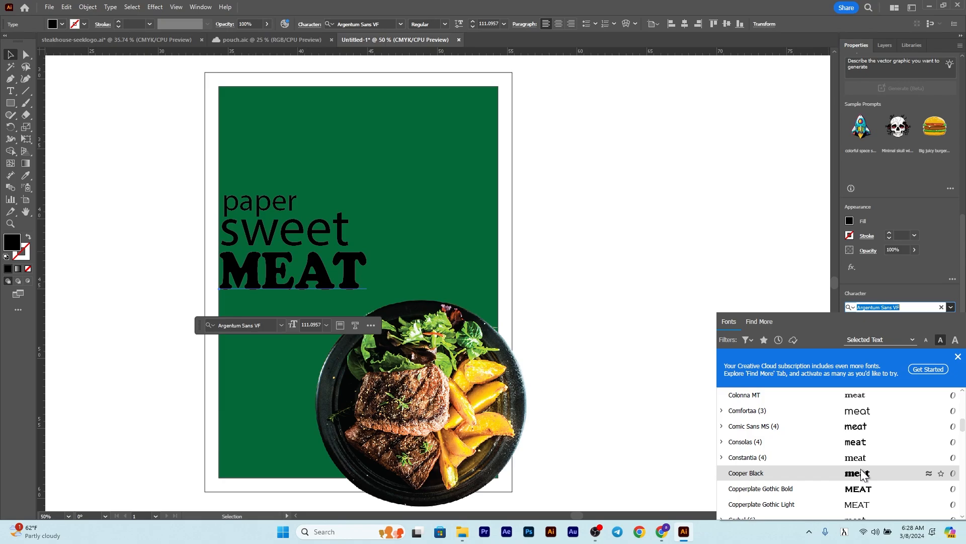
scroll(858, 489, "down", 6)
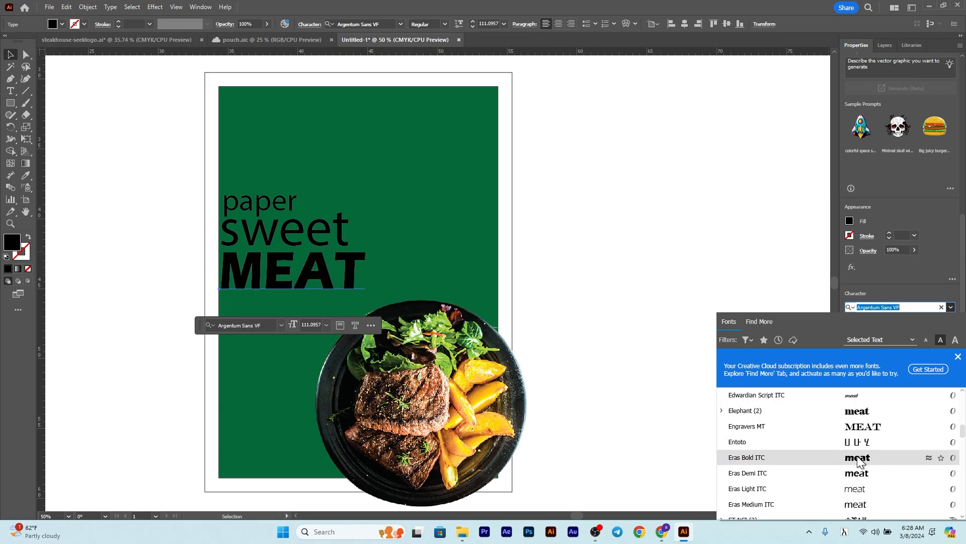
scroll(858, 462, "down", 3)
scroll(859, 458, "down", 3)
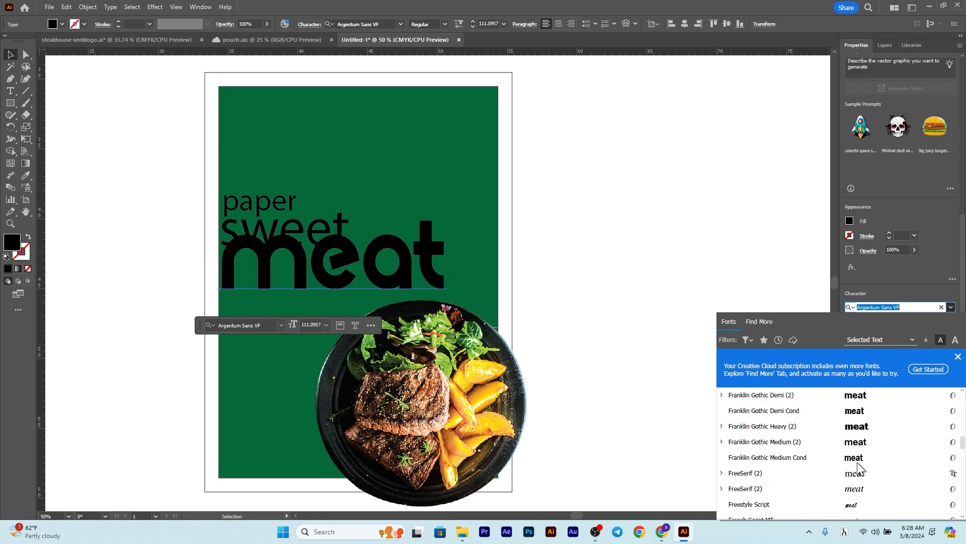
left_click(856, 426)
left_click(951, 321)
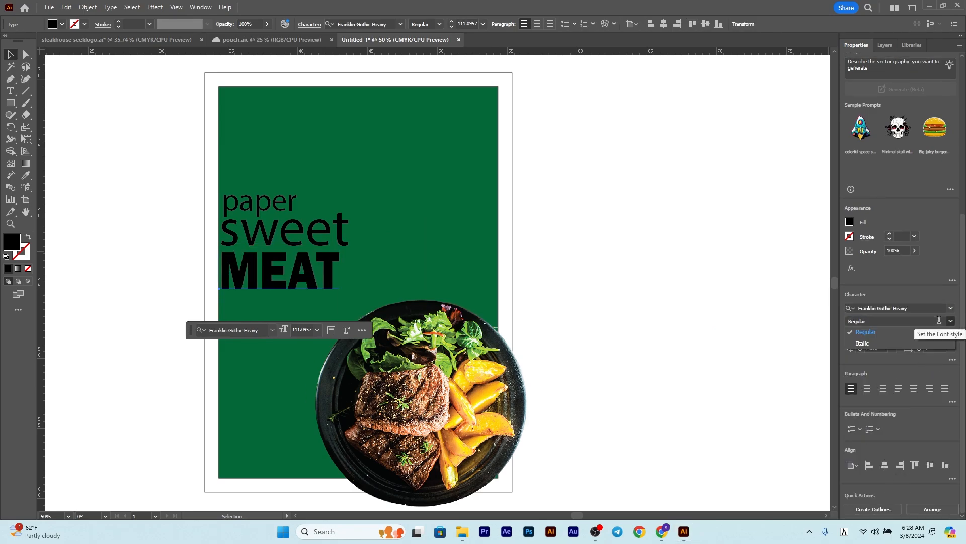
left_click(872, 332)
left_click(158, 208)
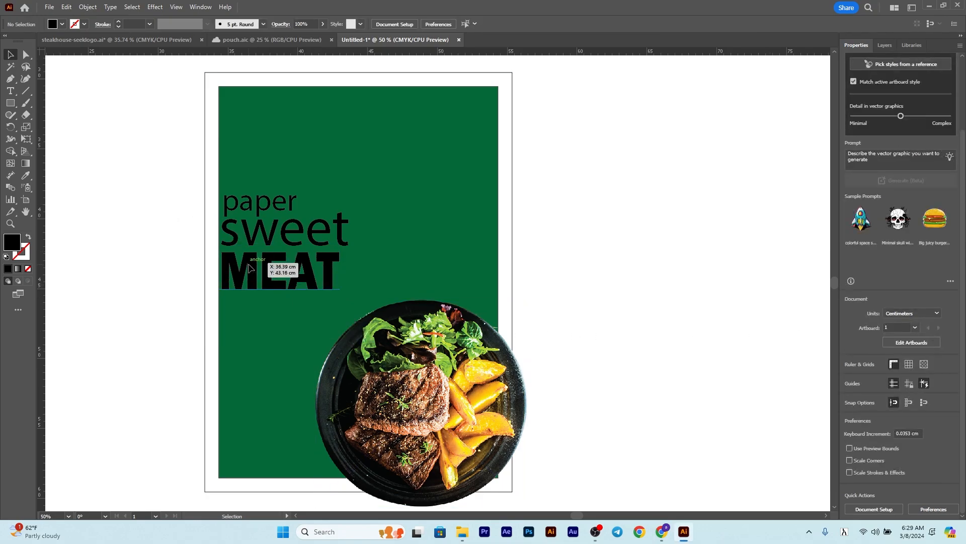
Shrink "sweet" proportionally so it is just narrower than "MEAT" below it
left_click(250, 269)
left_click(344, 232)
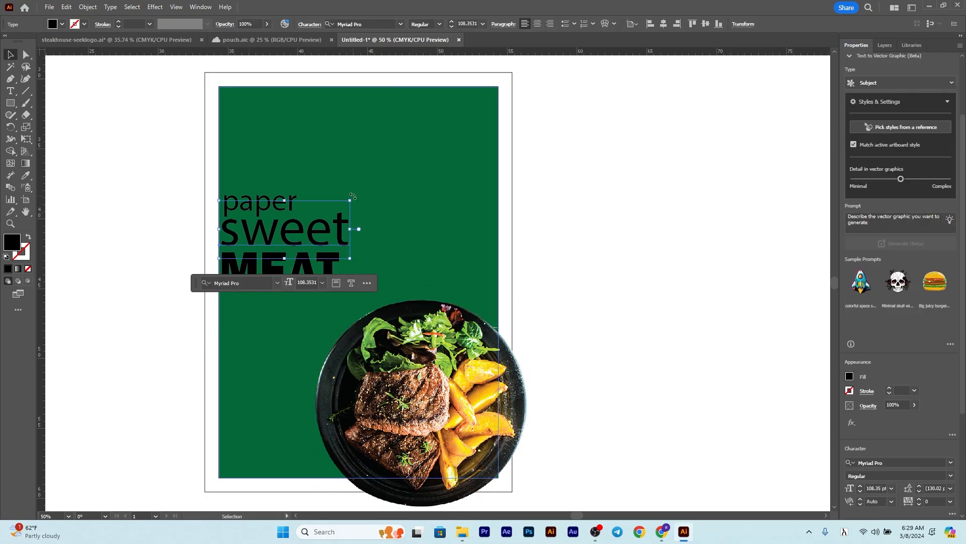
left_click_drag(353, 201, 341, 207)
left_click(165, 164)
Select all three headline words, enlarge them together to a little over half the green rectangle's width, and place them just above the plate
left_click(247, 204)
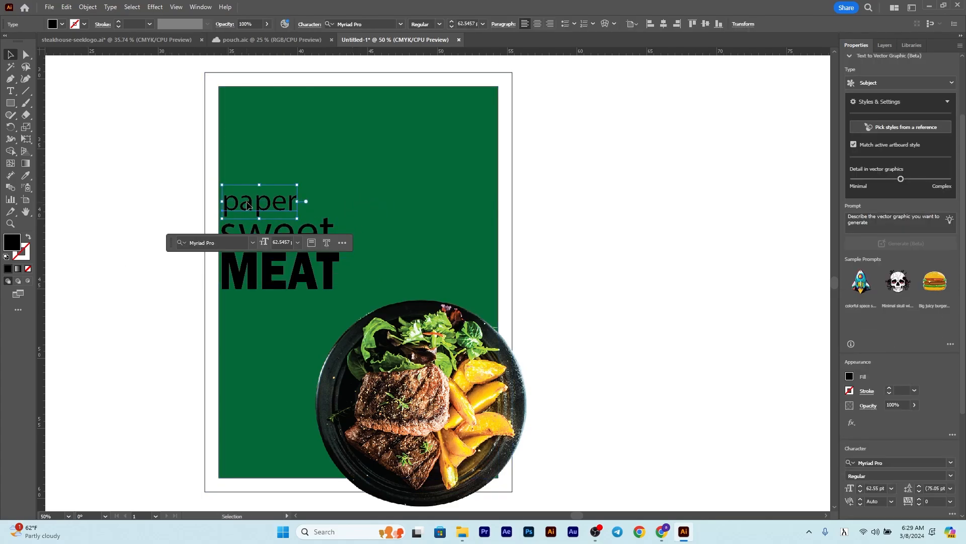
left_click(267, 277, "shift")
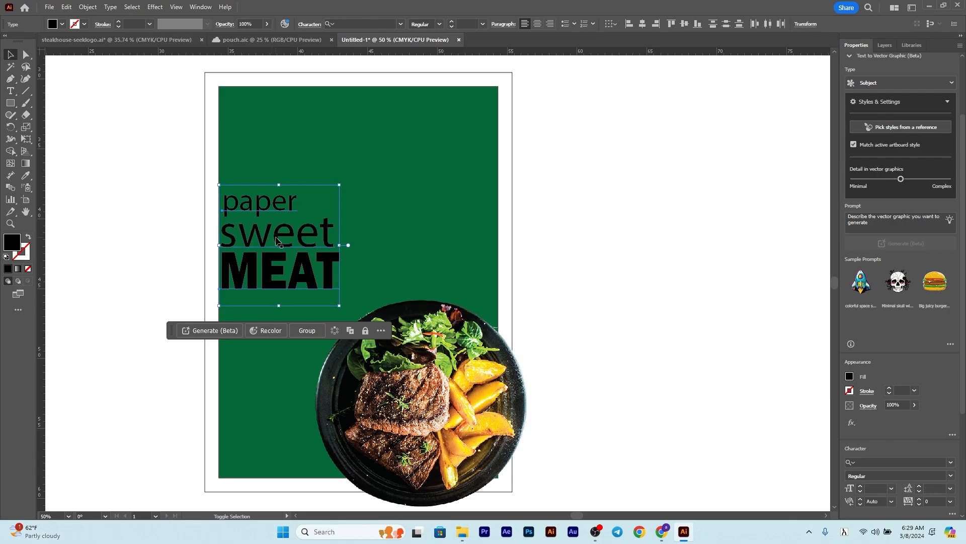
mouse_move(339, 184)
left_mouse_down()
mouse_move(398, 147)
mouse_move(351, 173)
left_mouse_up()
left_click_drag(313, 207, 317, 237)
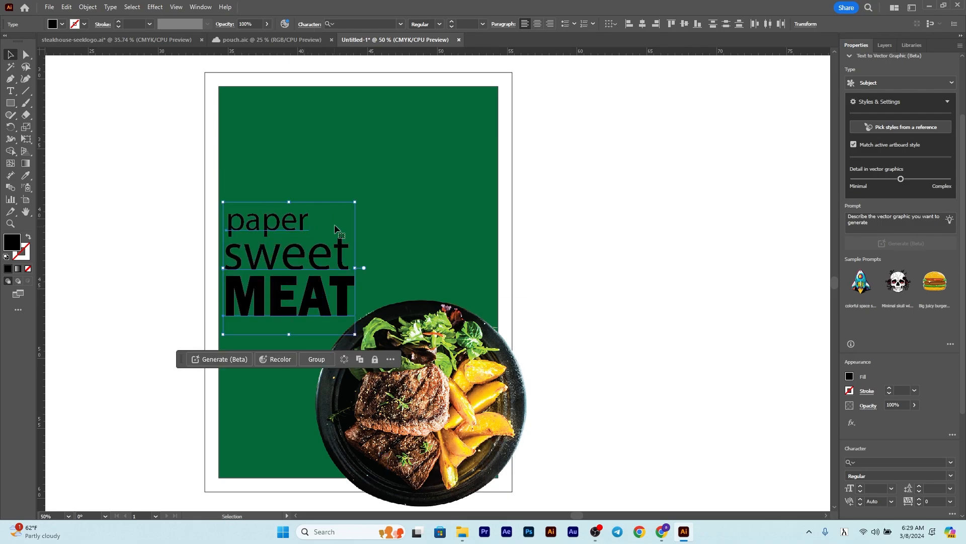
left_click_drag(359, 205, 376, 183)
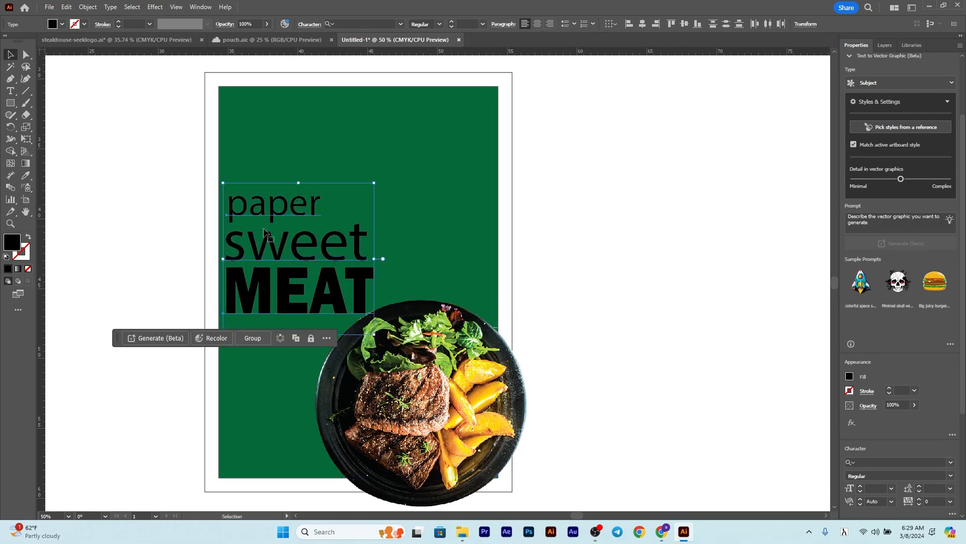
left_click(132, 173)
Move "sweet" down slightly and nudge it up until it sits tightly above "MEAT", aligned with its left edge
left_click_drag(254, 238, 266, 251)
key("Up")
key("Up")
key("Up")
key("Up")
key("Up")
key("Up")
key("Up")
key("Up")
key("Up")
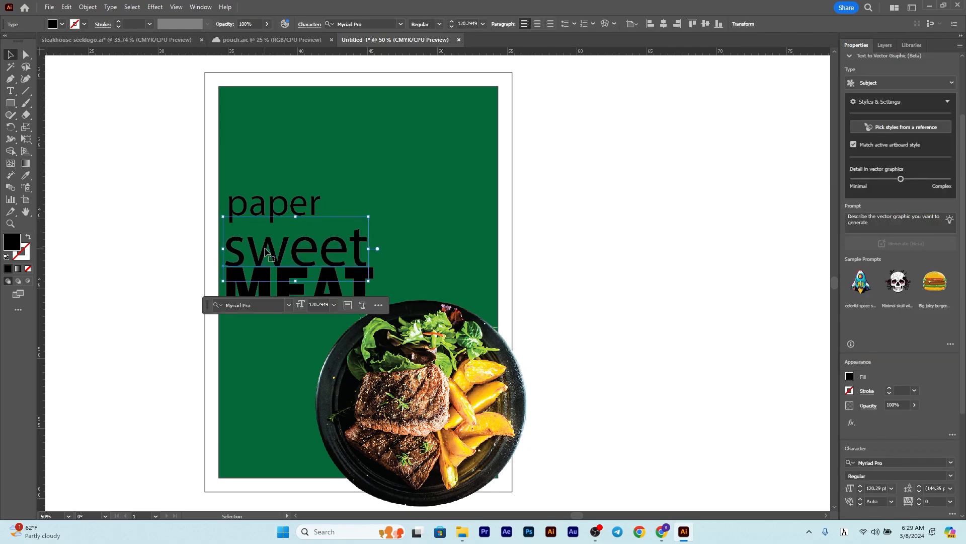
Move "paper" down close to "sweet" and reduce it to about 73.9 pt
left_click_drag(247, 206, 248, 214)
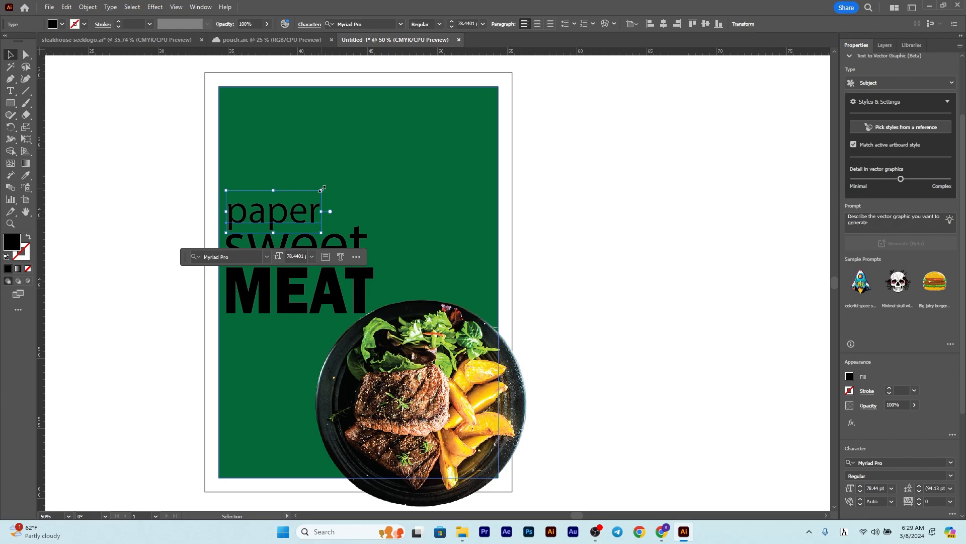
left_click_drag(322, 190, 317, 193)
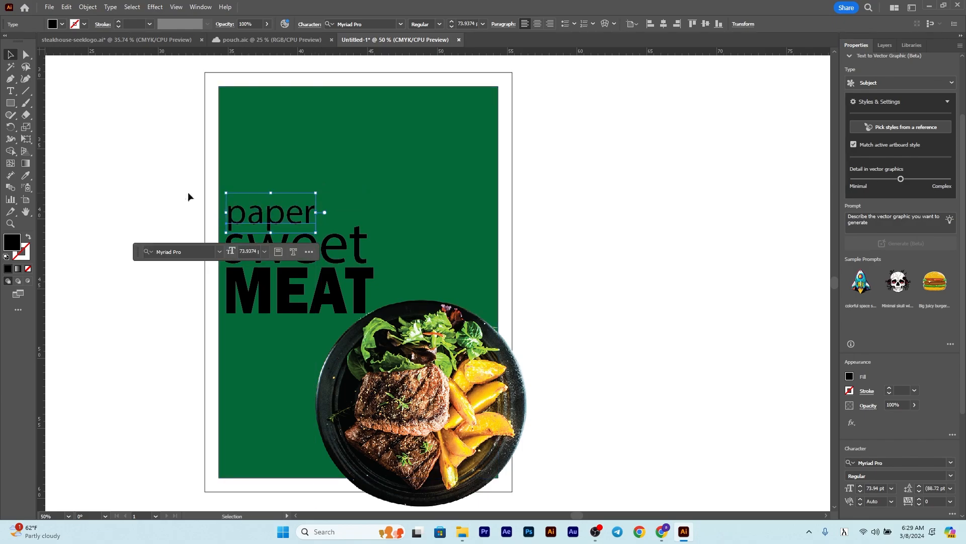
left_click(188, 193)
Fill the word "sweet" with white
left_click(255, 252)
left_click(61, 24)
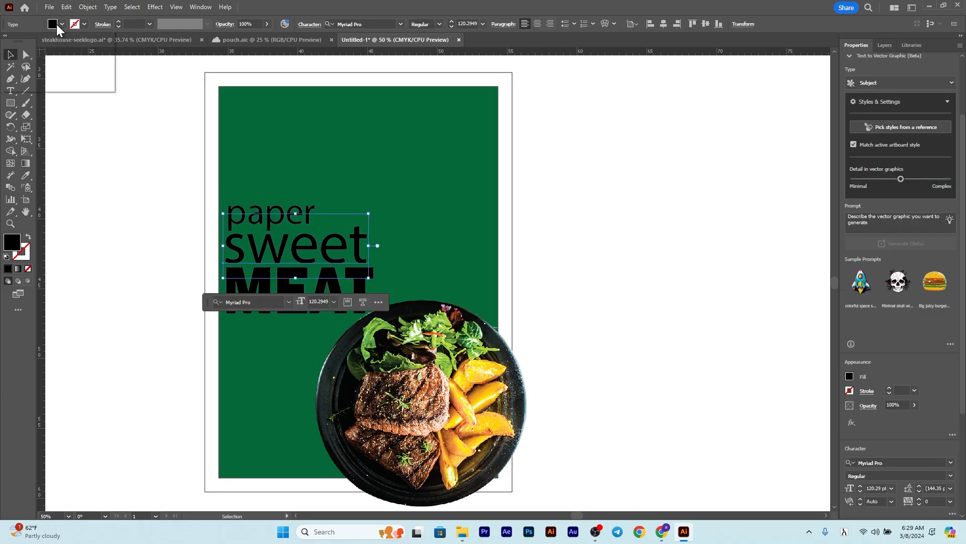
left_click(21, 40)
left_click(92, 140)
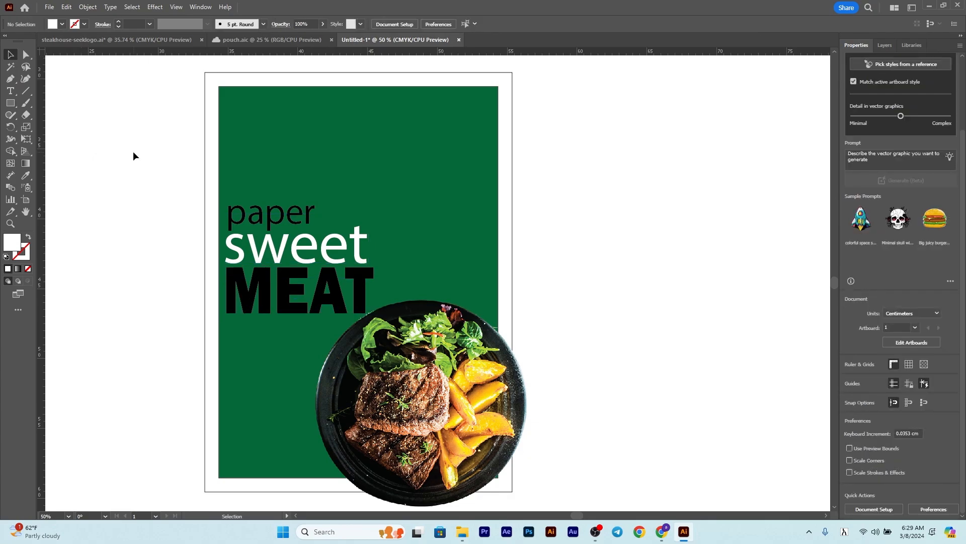
left_click(247, 247)
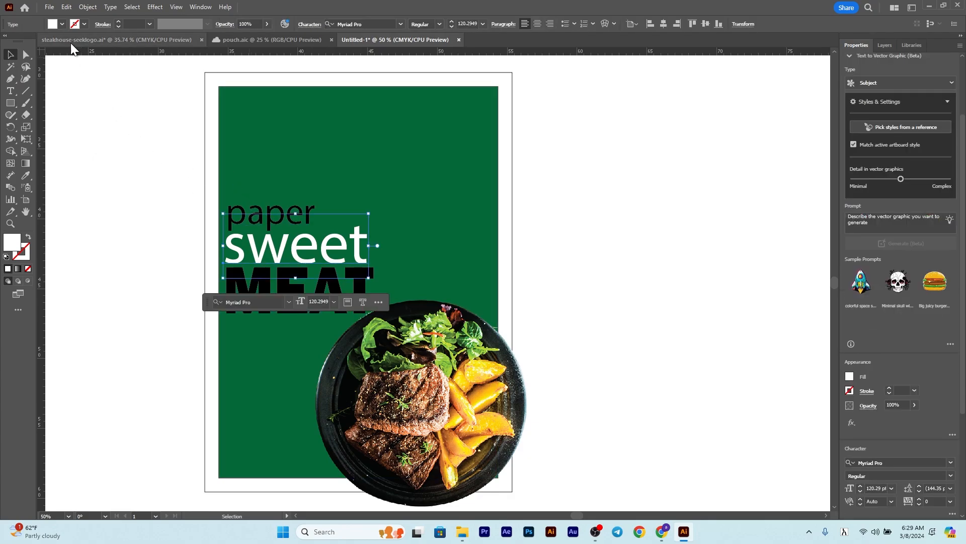
left_click(51, 24)
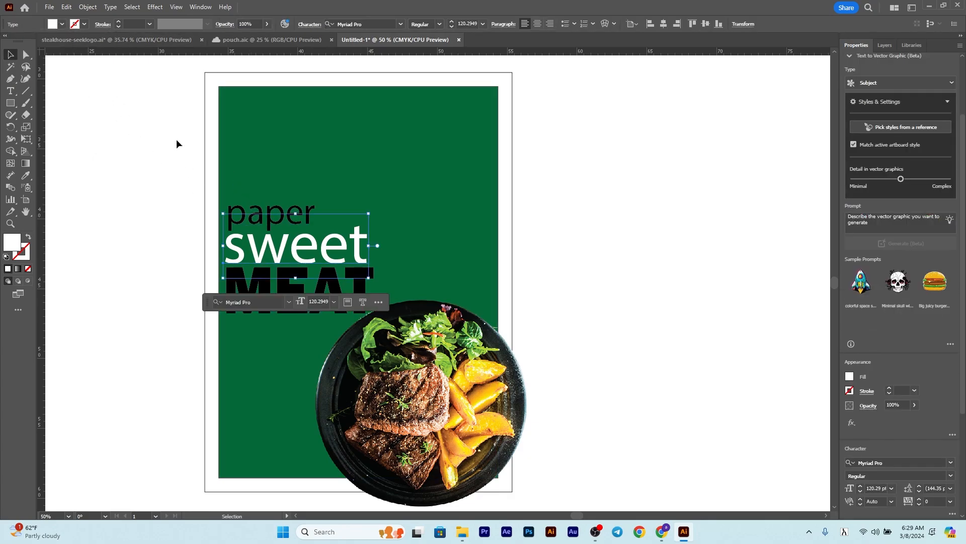
Fill the word "paper" with white to match "sweet"
left_click(231, 214)
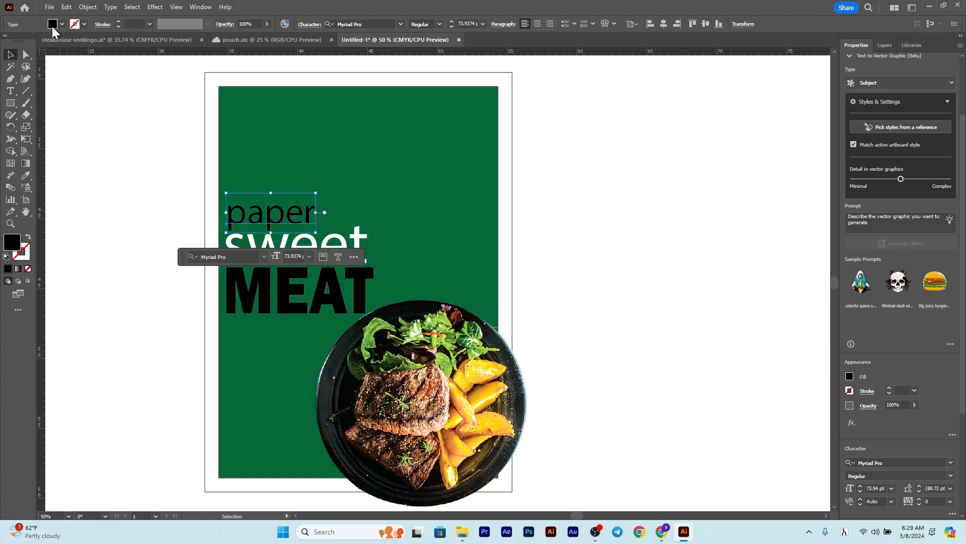
left_click(53, 24)
left_click(14, 40)
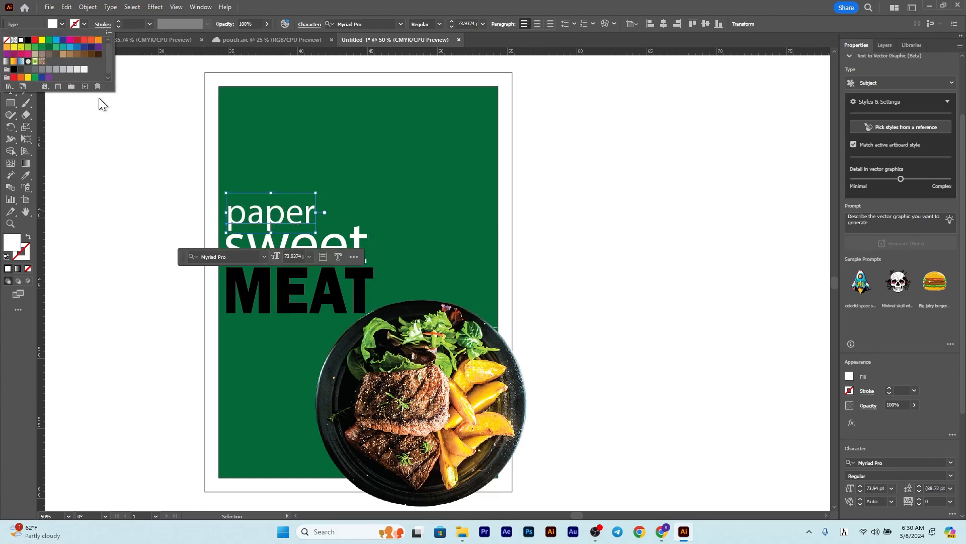
left_click(108, 143)
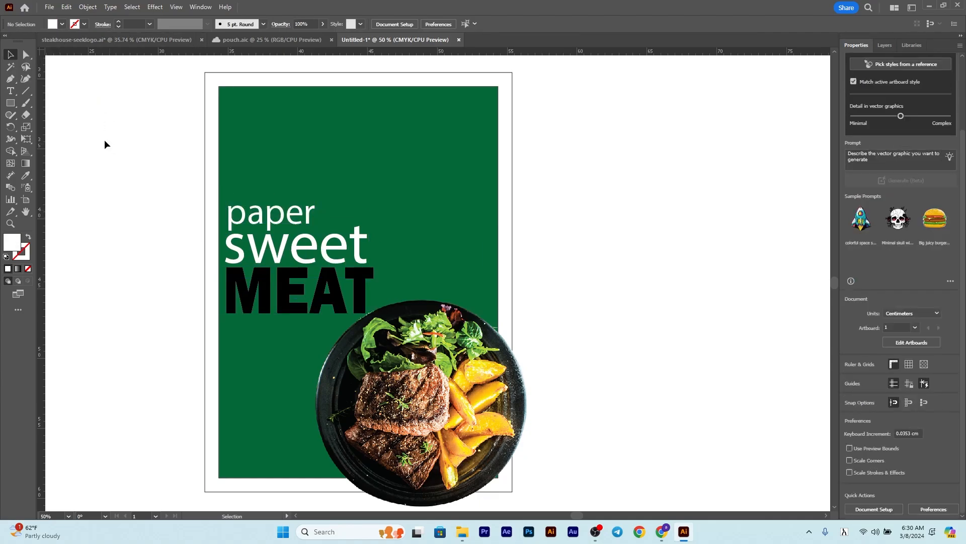
Add the text "ROASTED MEAT" using the English (United States) keyboard layout and fit it directly under "MEAT" at about 29.8 pt
key("t")
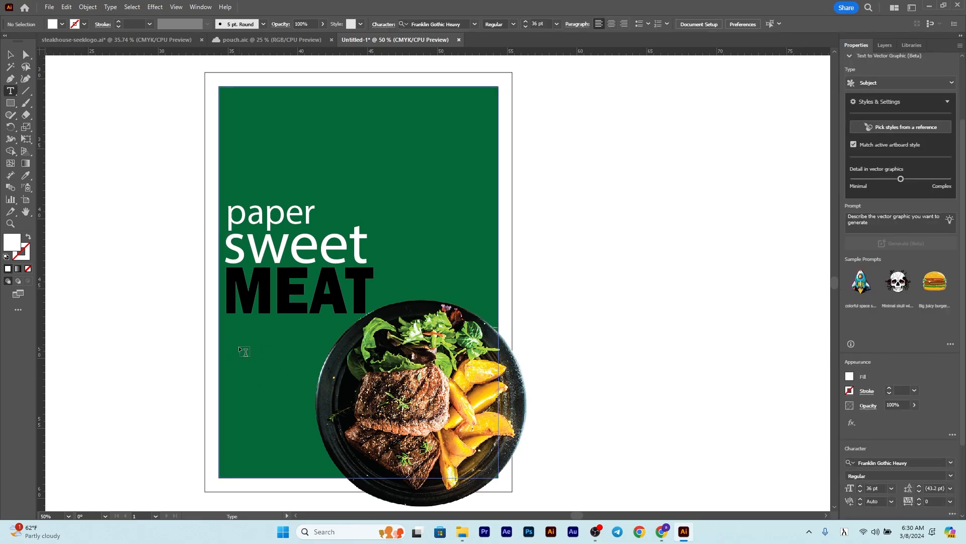
left_click(240, 347)
key("BackSpace")
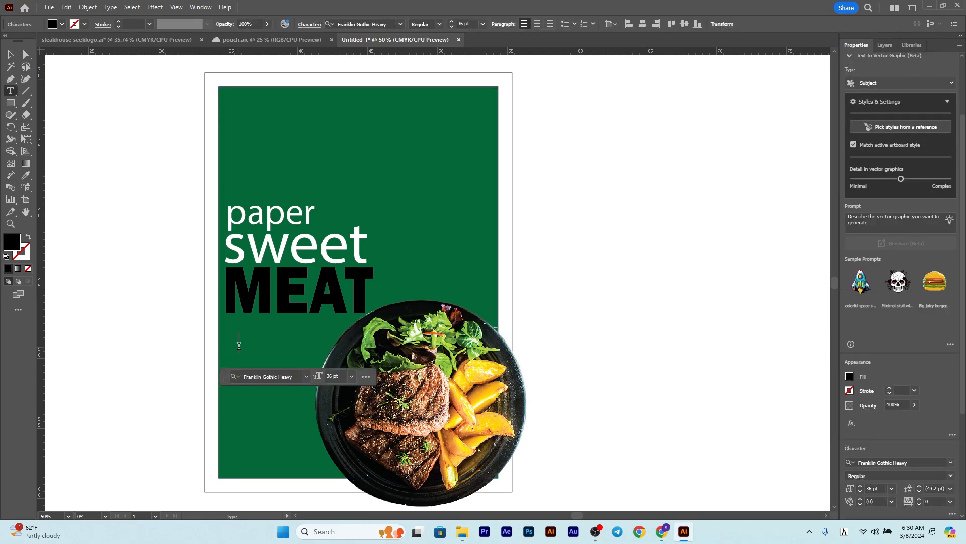
type("☒")
left_click(841, 535)
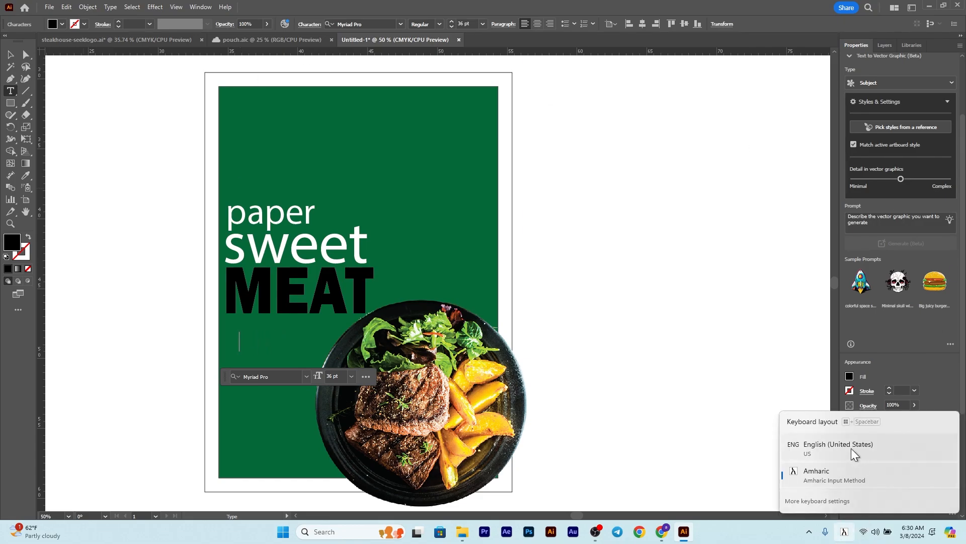
left_click(854, 453)
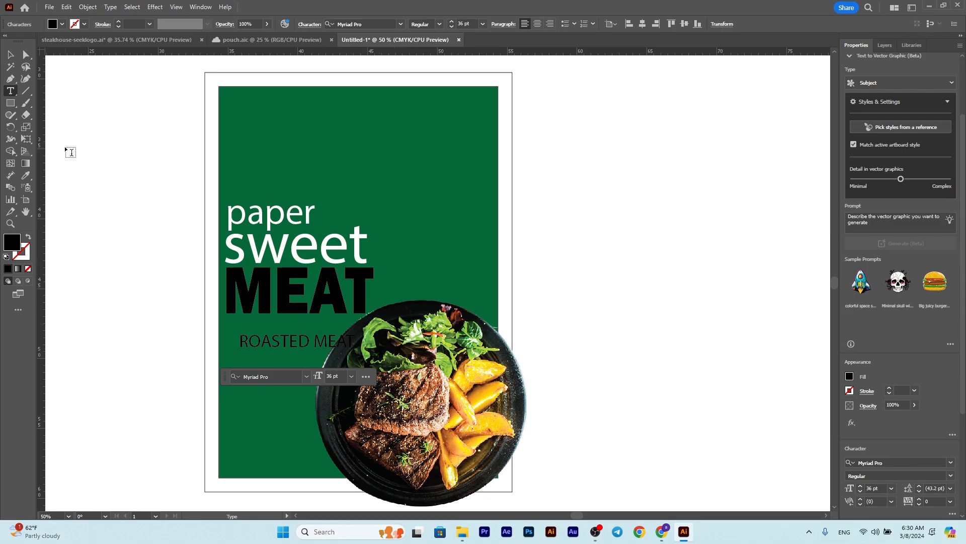
left_click(10, 54)
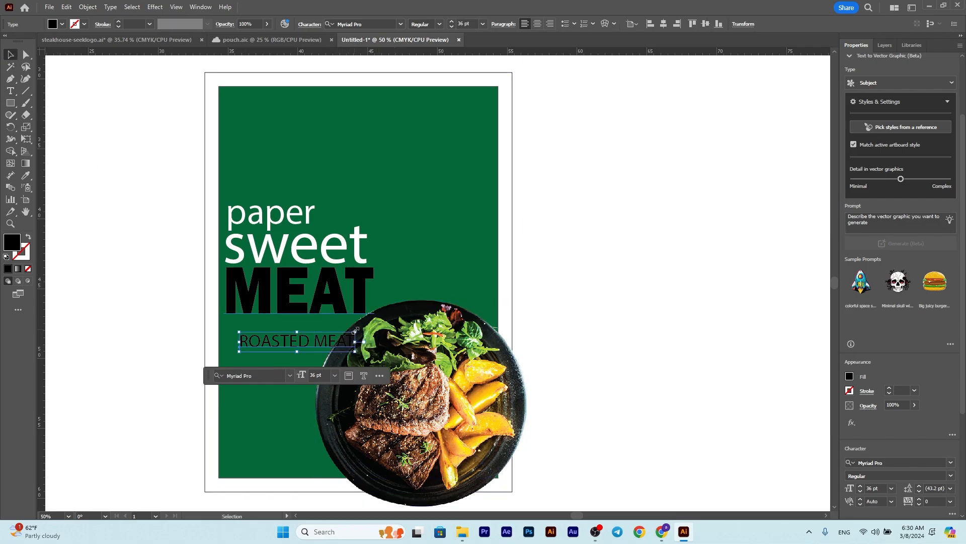
left_click_drag(354, 333, 303, 326)
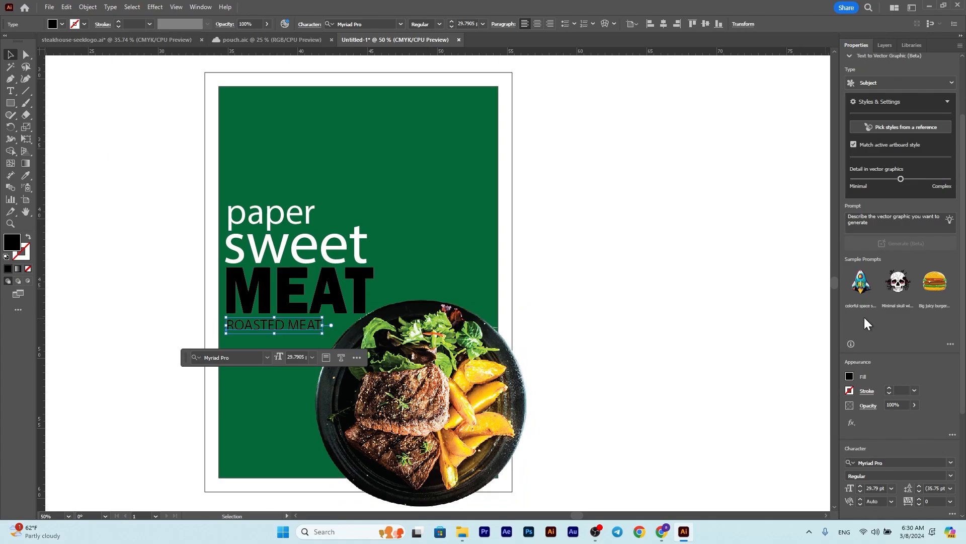
Set the "ROASTED MEAT" text to the Myriad Variable Concept font in the Semibold Condensed style
scroll(893, 451, "down", 3)
left_click(951, 308)
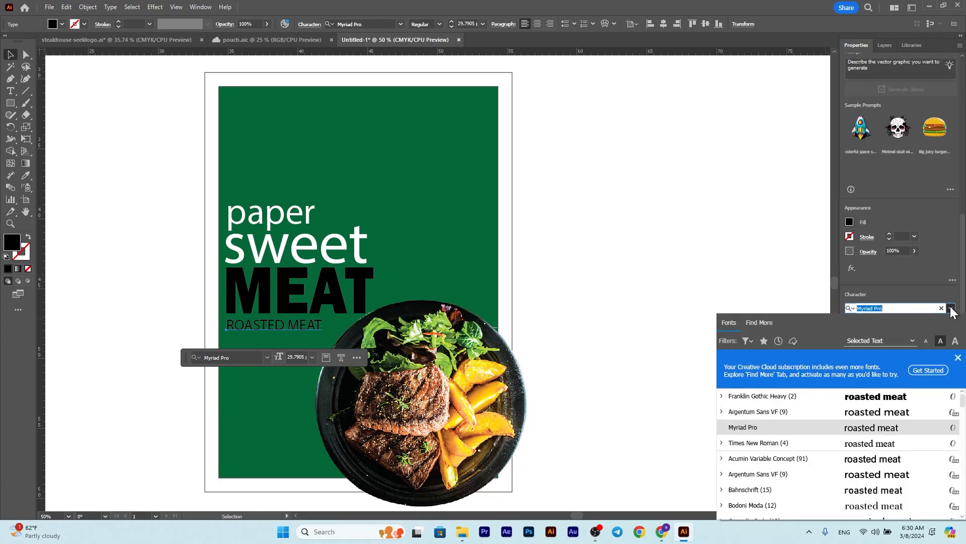
scroll(887, 445, "down", 5)
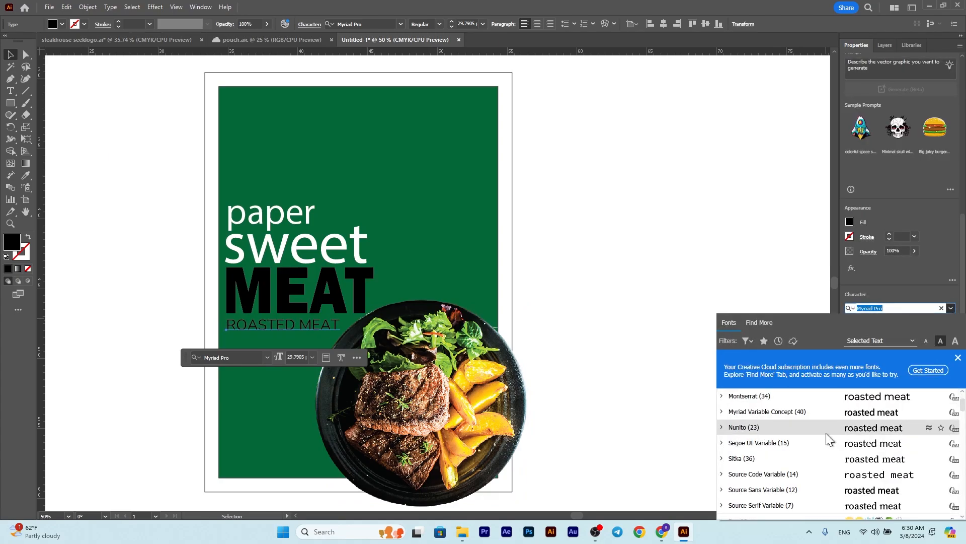
left_click(874, 413)
left_click(939, 321)
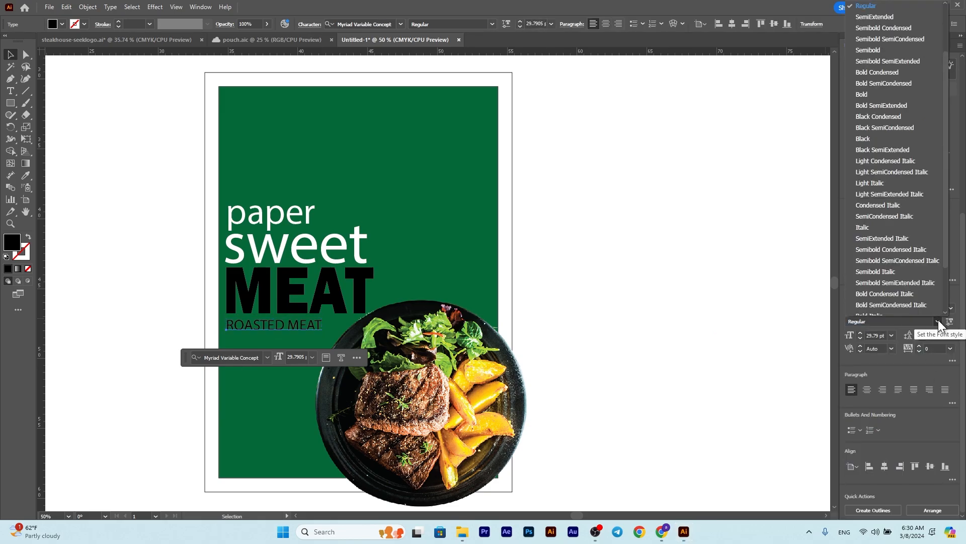
left_click(878, 140)
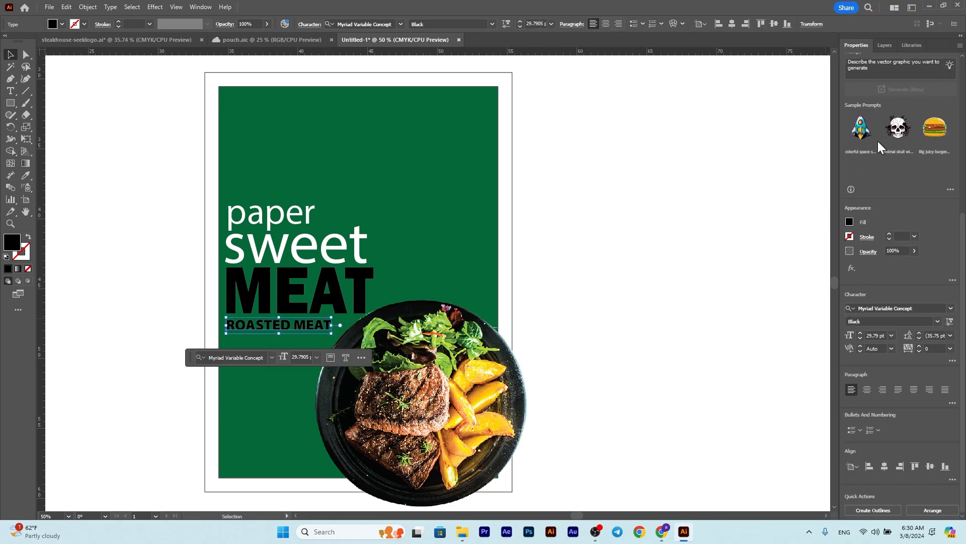
left_click(938, 321)
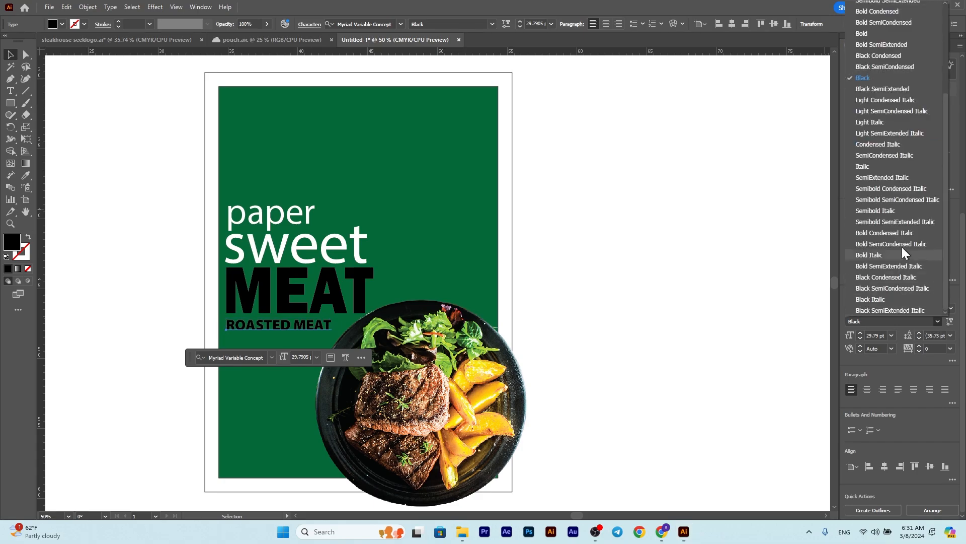
scroll(871, 28, "up", 4)
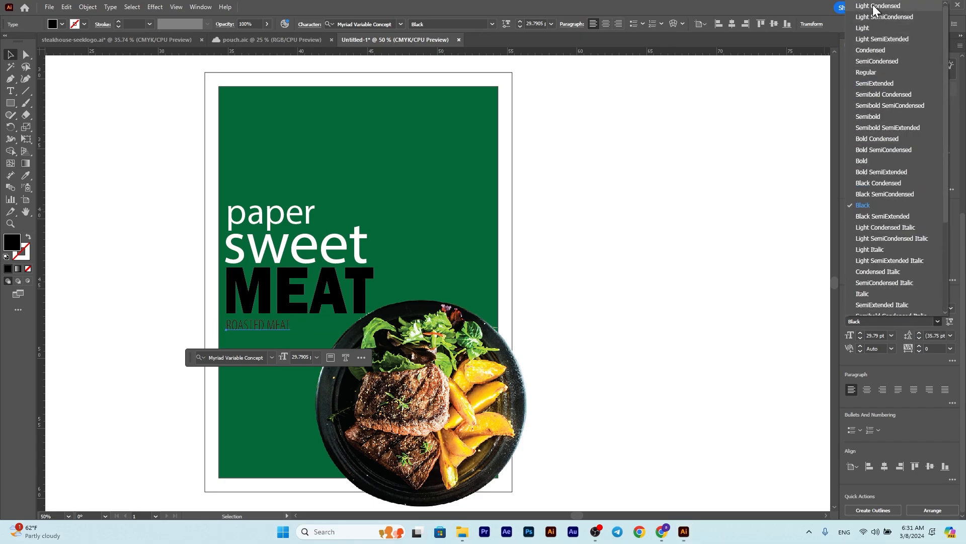
left_click(874, 95)
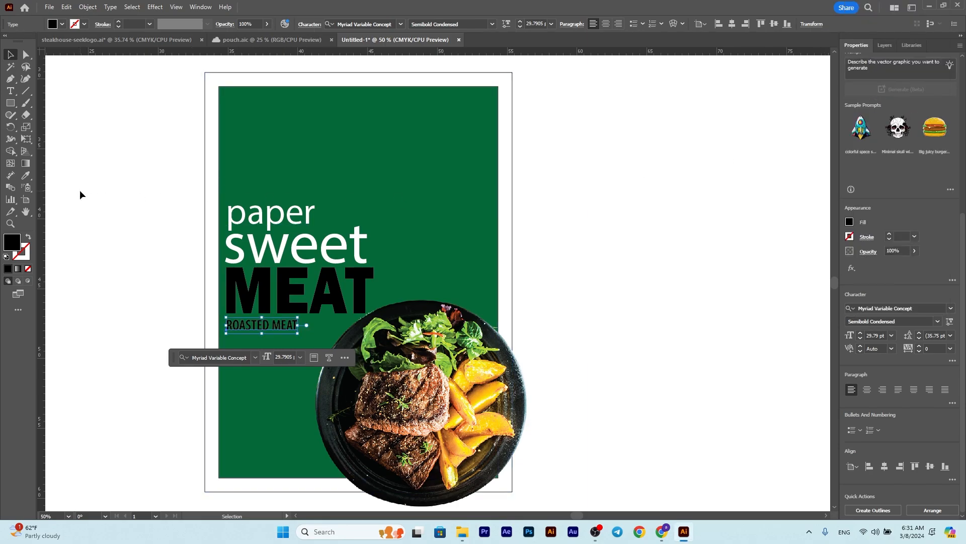
Nudge "ROASTED MEAT" slightly to the right so it lines up under "MEAT", and deselect it
key("Left")
key("Right")
key("Right")
key("Right")
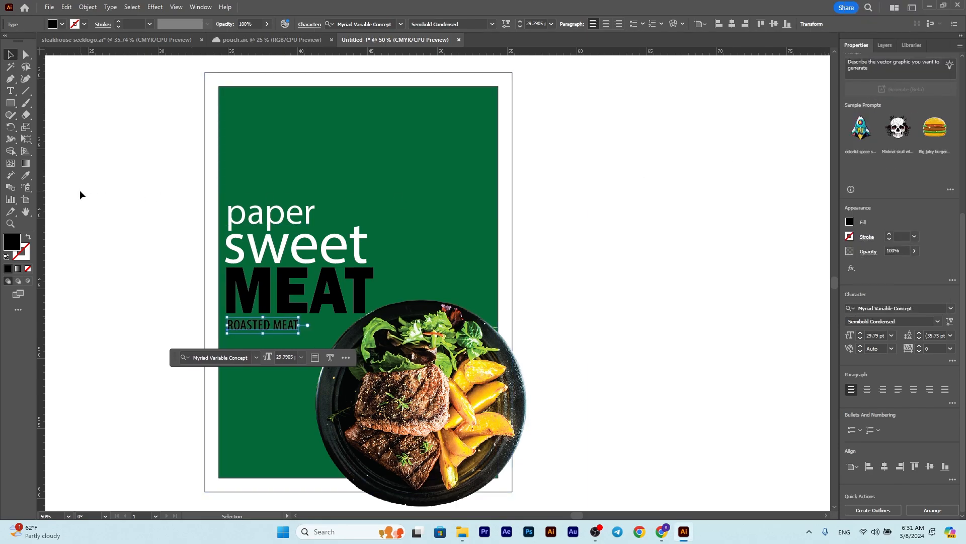
left_click(80, 190)
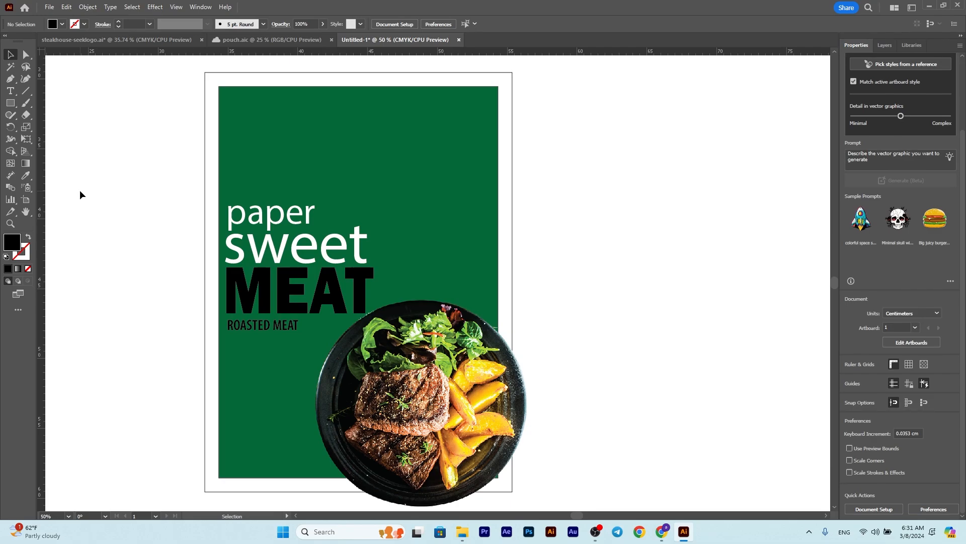
Draw a rectangle about 7.57 by 10.59 cm down from the page's upper edge and fill it with yellow
left_click(10, 103)
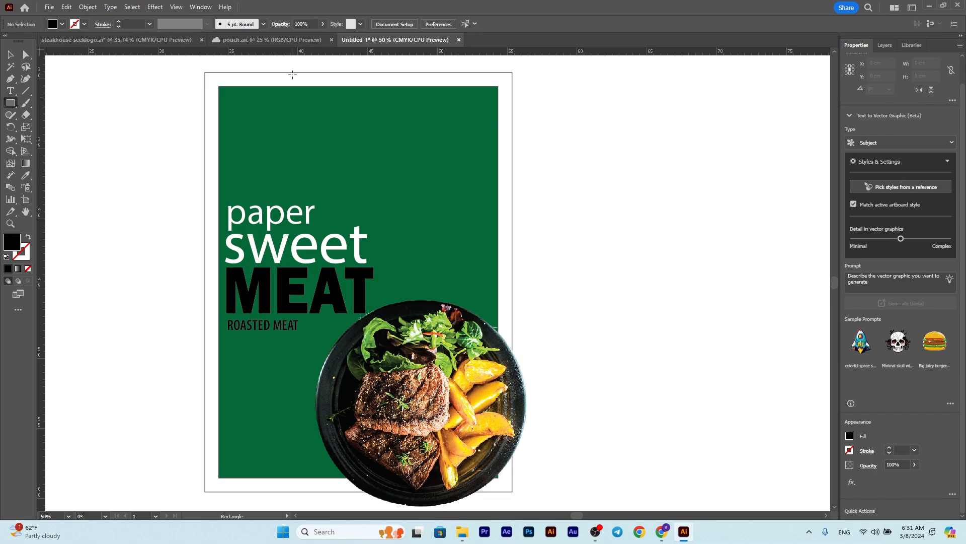
mouse_move(302, 73)
left_mouse_down()
mouse_move(408, 101)
mouse_move(408, 221)
left_mouse_up()
left_click(52, 24)
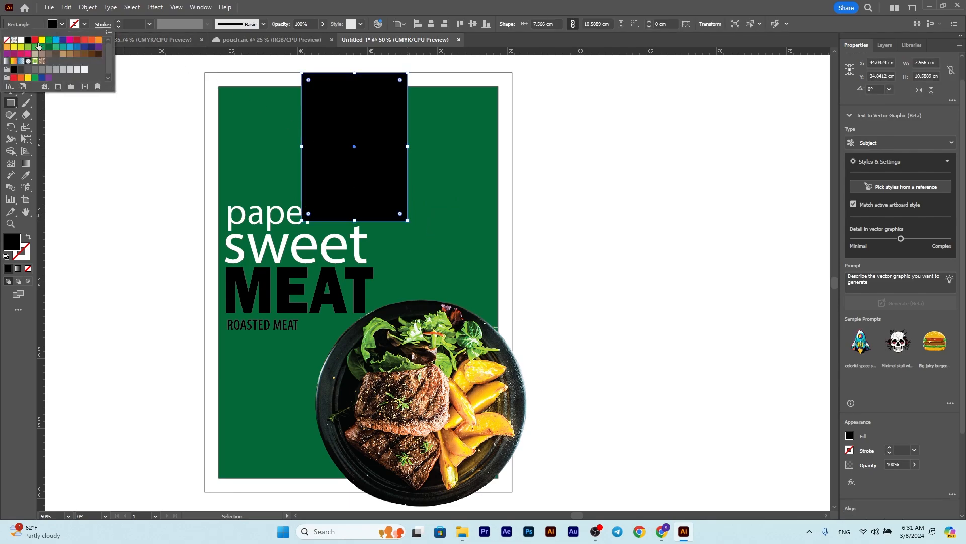
left_click(42, 40)
left_click(109, 127)
left_click(10, 55)
left_click(103, 107)
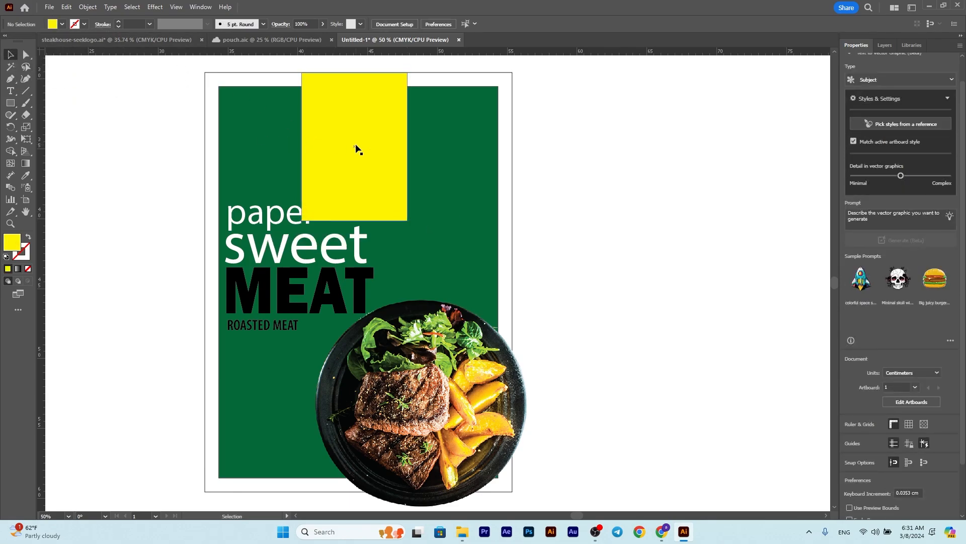
Move the yellow rectangle right until it clears the word "paper", and nudge it slightly down
left_click_drag(356, 149, 370, 151)
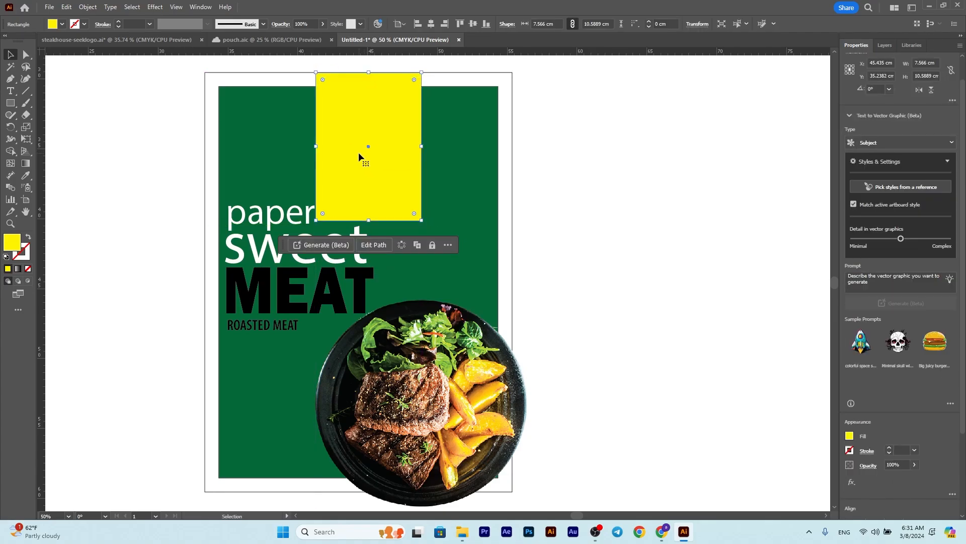
key("Right")
key("Right")
key("Right")
key("Right")
key("Right")
key("Right")
key("Down")
key("Down")
key("Down")
key("Down")
key("Down")
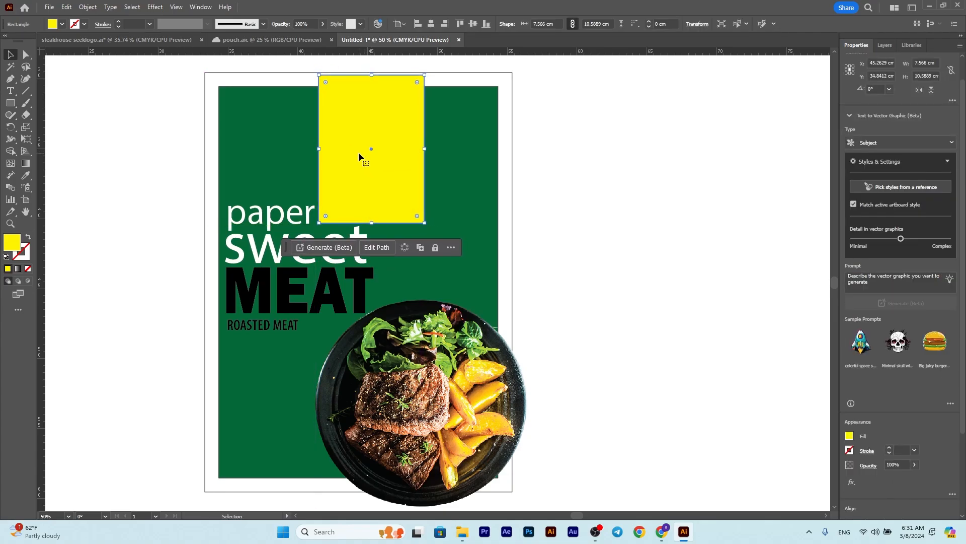
left_click(160, 158)
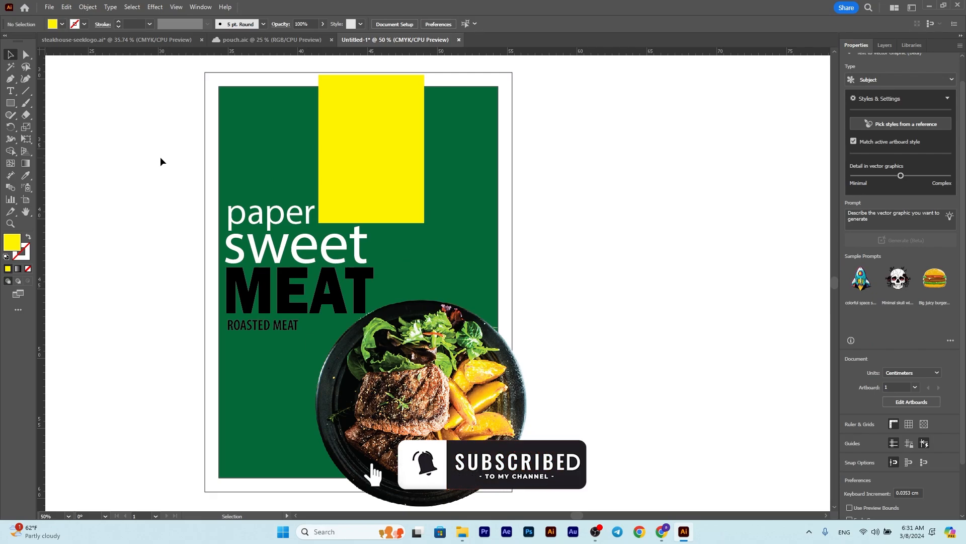
Move the steak house logo onto the yellow rectangle and bring it to the front
scroll(196, 255, "down", 1)
left_click_drag(195, 255, 419, 266)
left_click_drag(58, 204, 564, 200)
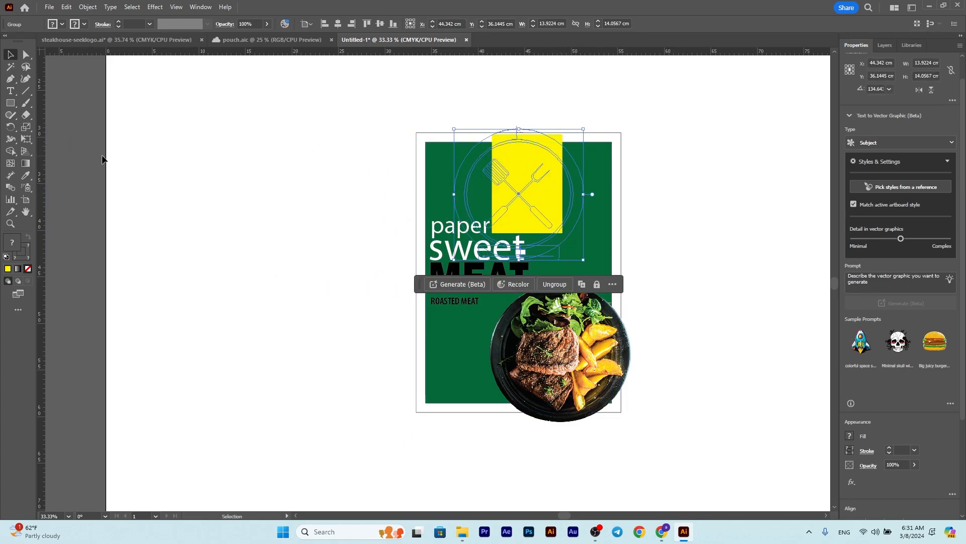
right_click(497, 173)
mouse_move(589, 377)
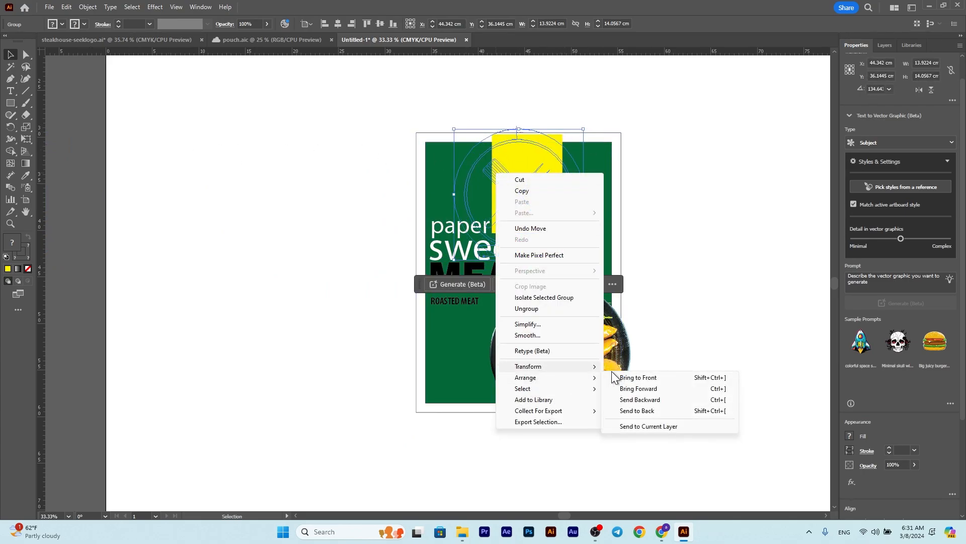
left_click(645, 378)
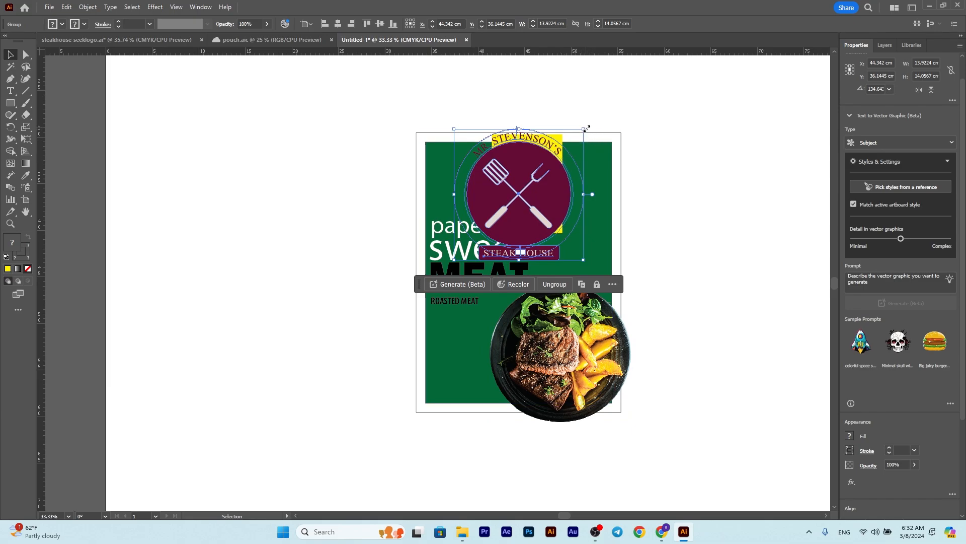
Scale the steak house logo down to about 5.6 cm wide within the lower part of the yellow rectangle
left_click_drag(587, 129, 413, 256)
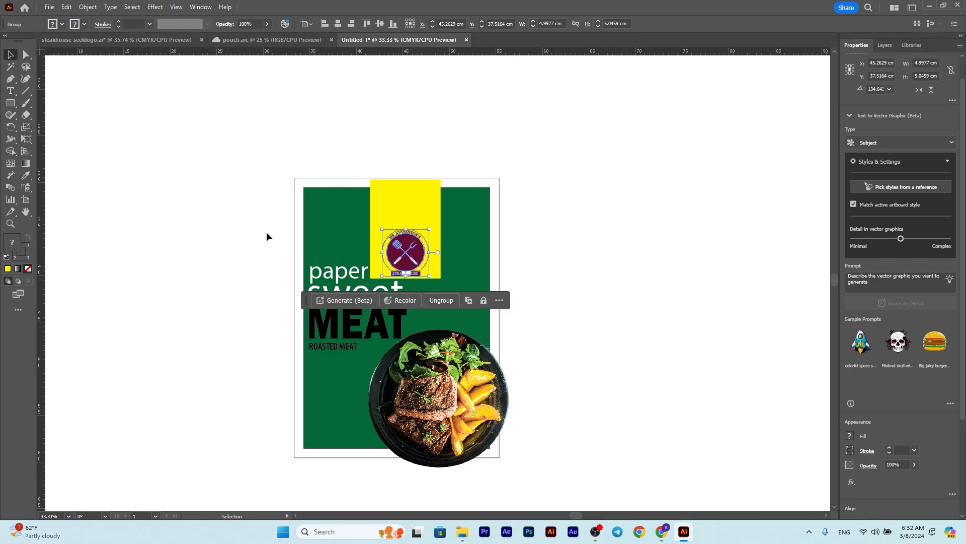
left_click(261, 231)
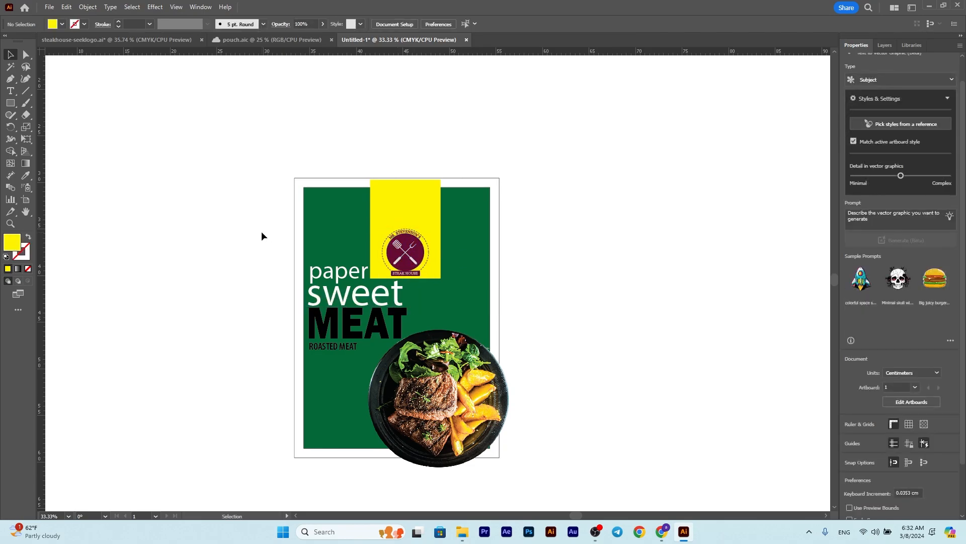
left_click(412, 248)
scroll(427, 232, "up", 3)
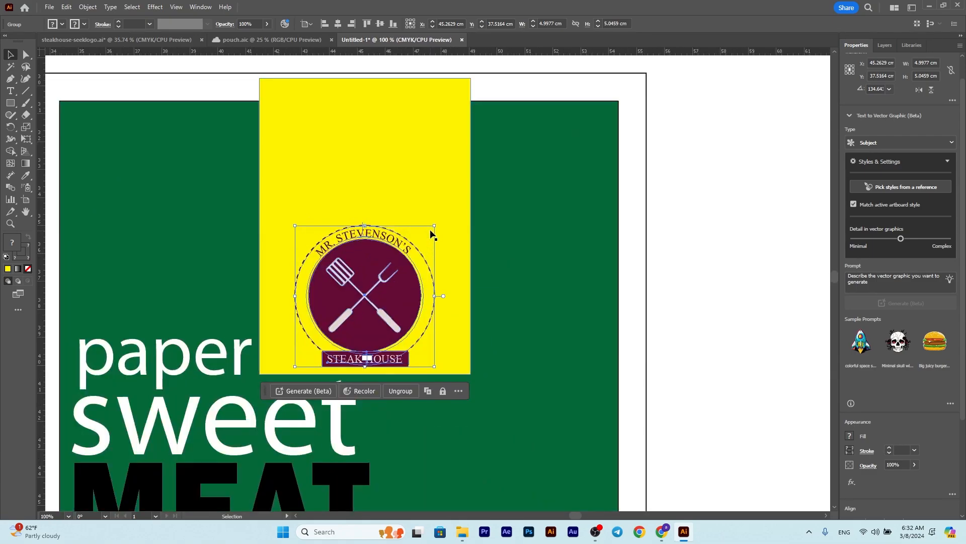
left_click_drag(435, 228, 443, 216)
left_click(737, 235)
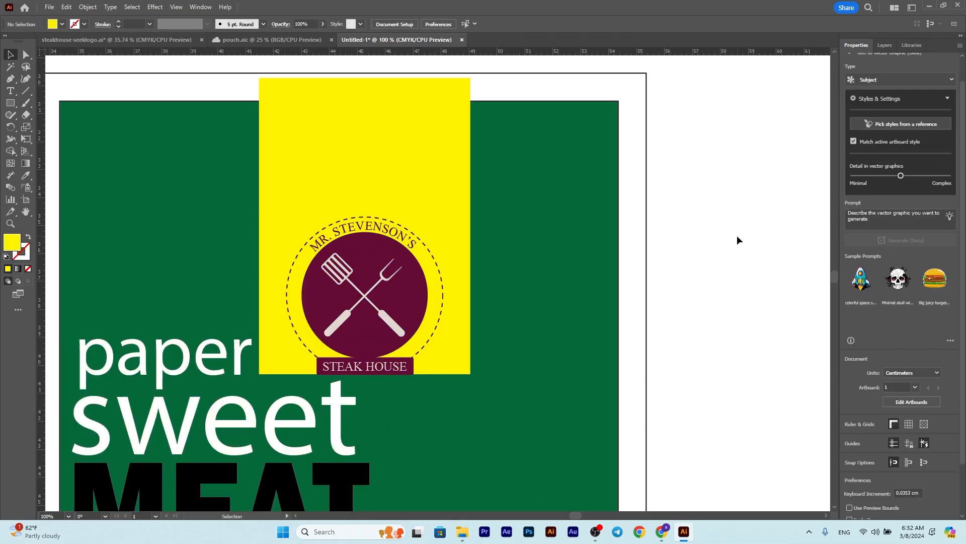
Move the logo up slightly to leave a small yellow margin beneath its "STEAK HOUSE" label
scroll(468, 295, "down", 1)
left_click_drag(351, 266, 367, 246)
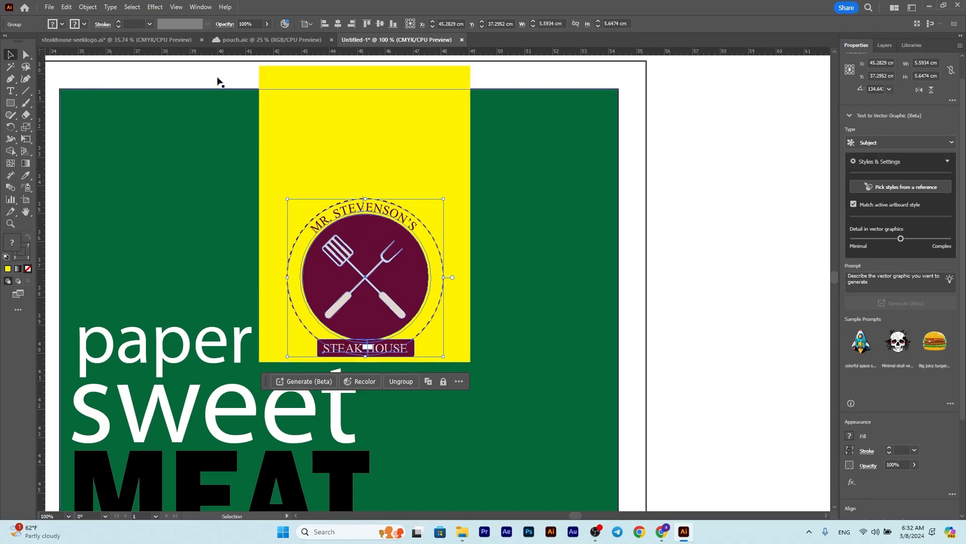
scroll(398, 206, "down", 2)
left_click(638, 284)
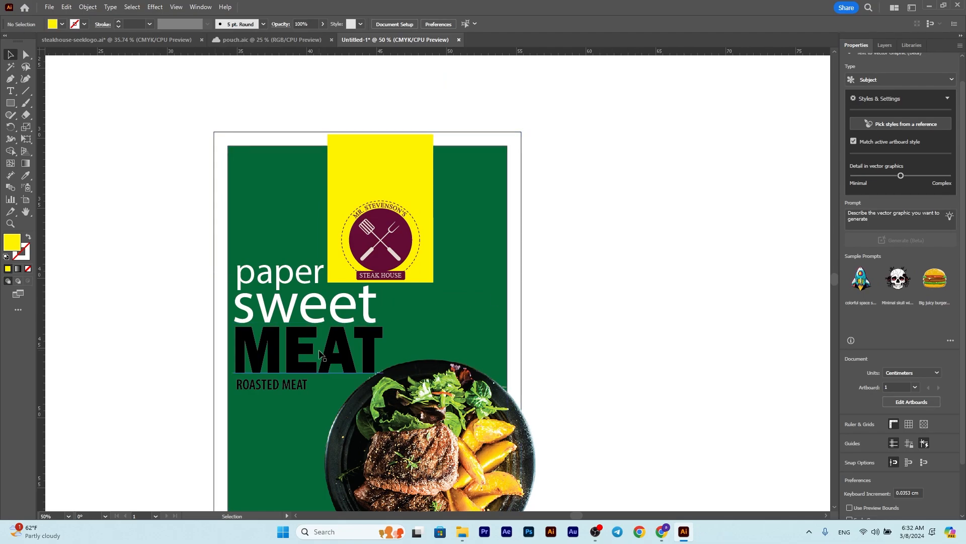
Add an 11 pt placeholder-text area below "ROASTED MEAT", in the space beside the steak plate
scroll(307, 199, "down", 3)
left_click(10, 92)
left_click(246, 353)
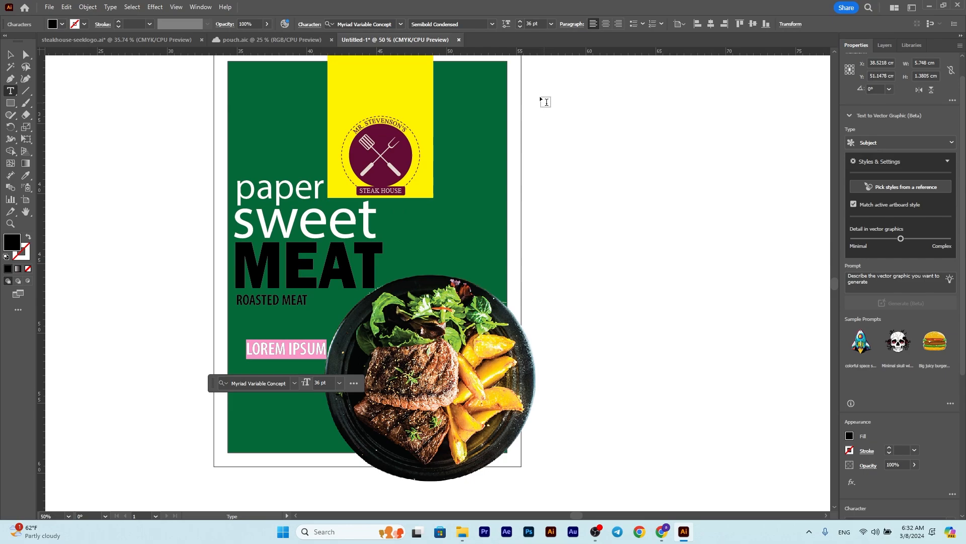
left_click(551, 23)
left_click(560, 46)
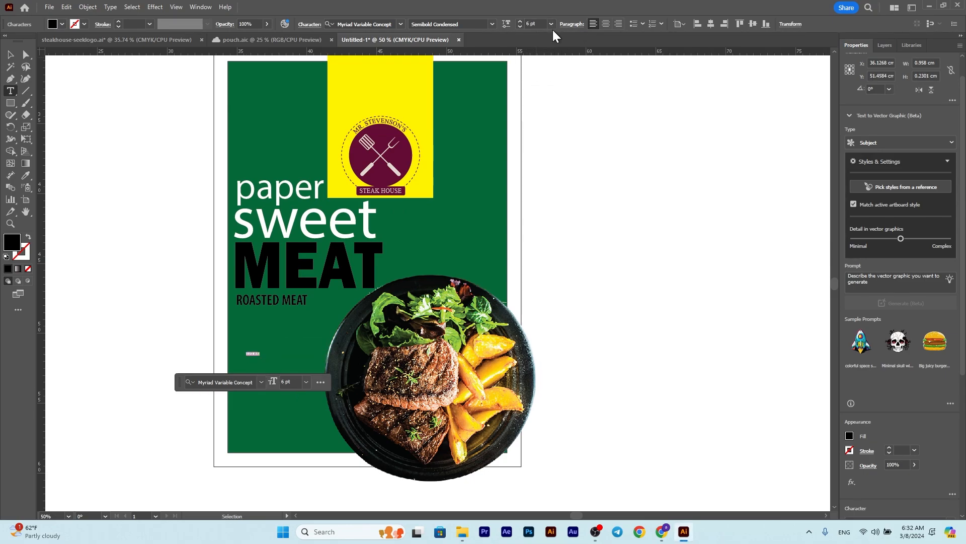
left_click(550, 23)
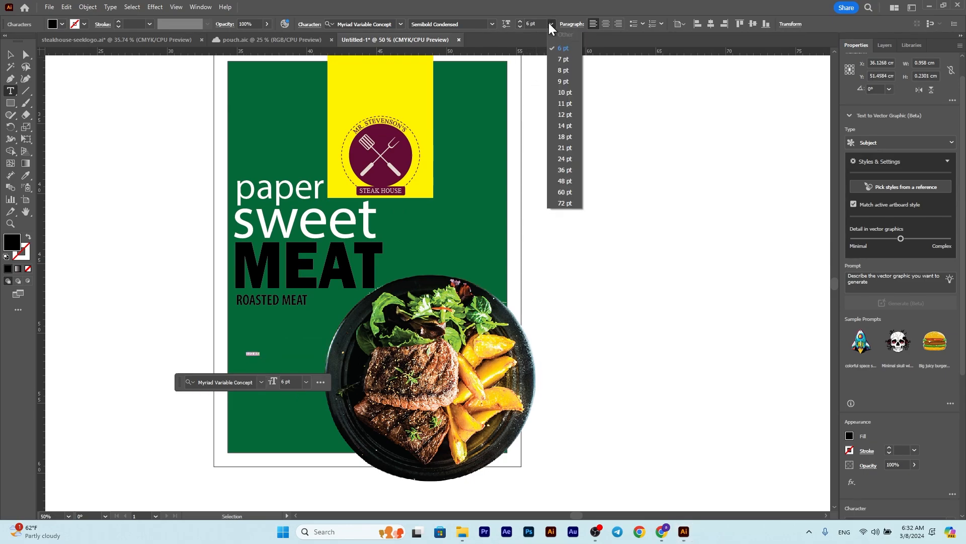
left_click(565, 103)
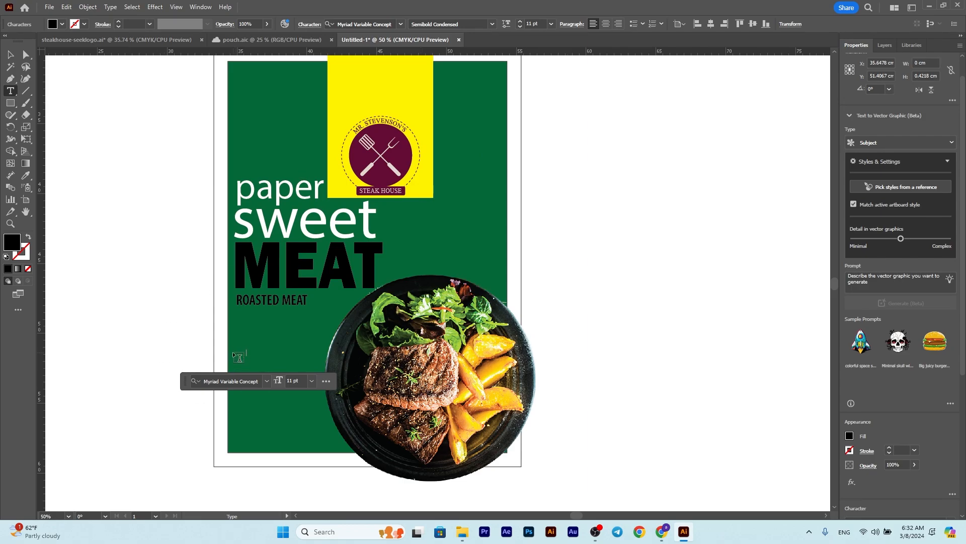
left_click_drag(233, 353, 325, 443)
Set the placeholder paragraph's line spacing to 15 pt
scroll(919, 408, "down", 5)
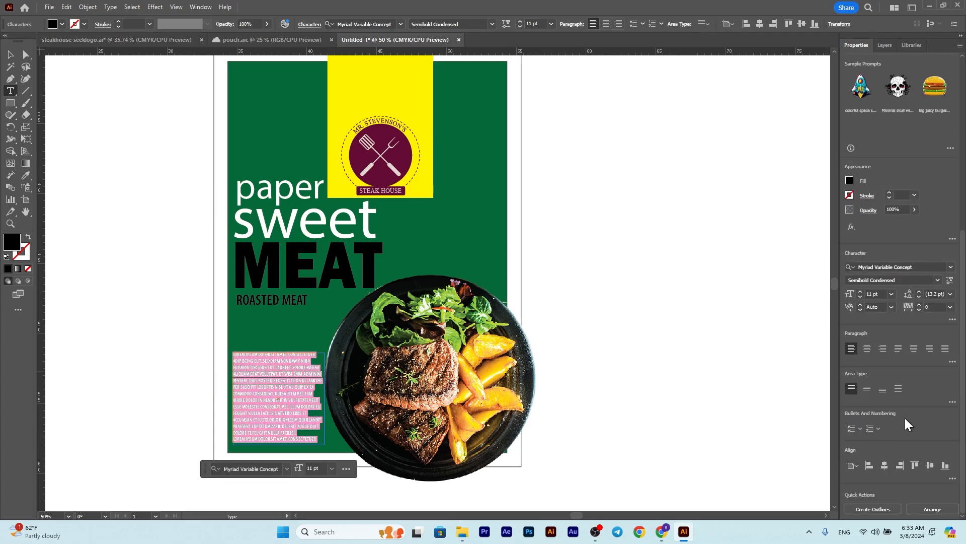
left_click(916, 298)
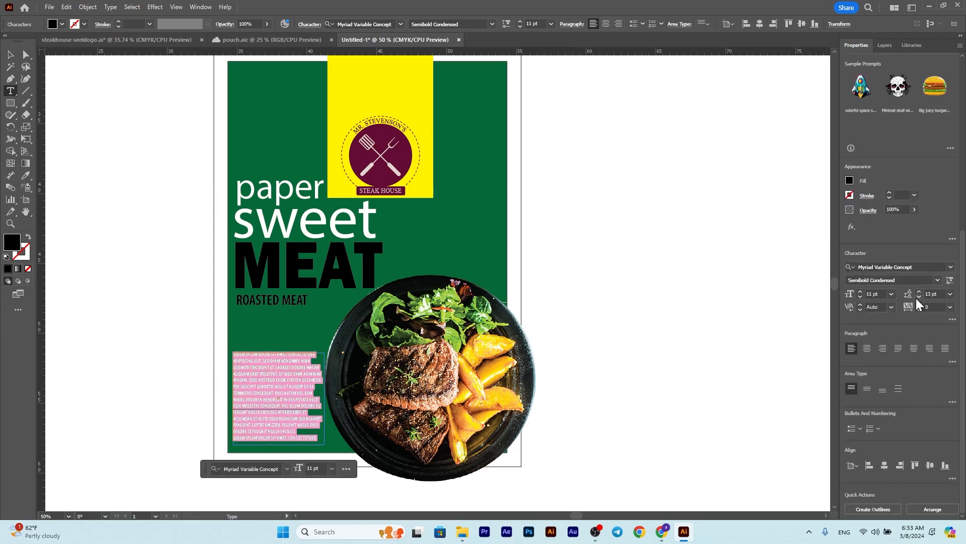
left_click(917, 291)
left_click(917, 291)
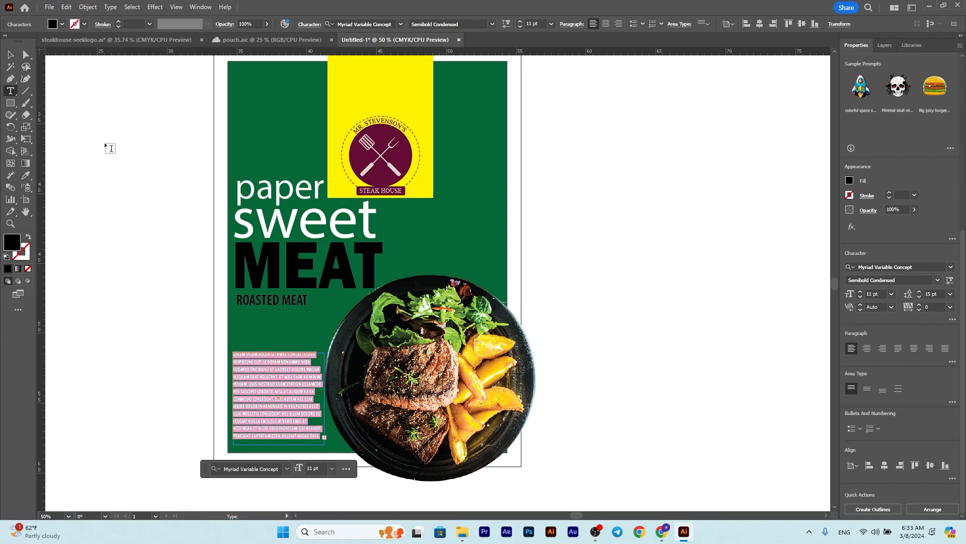
Change the placeholder paragraph's font to Argentum Sans VF SemiBold and select it as a text object
left_click(951, 267)
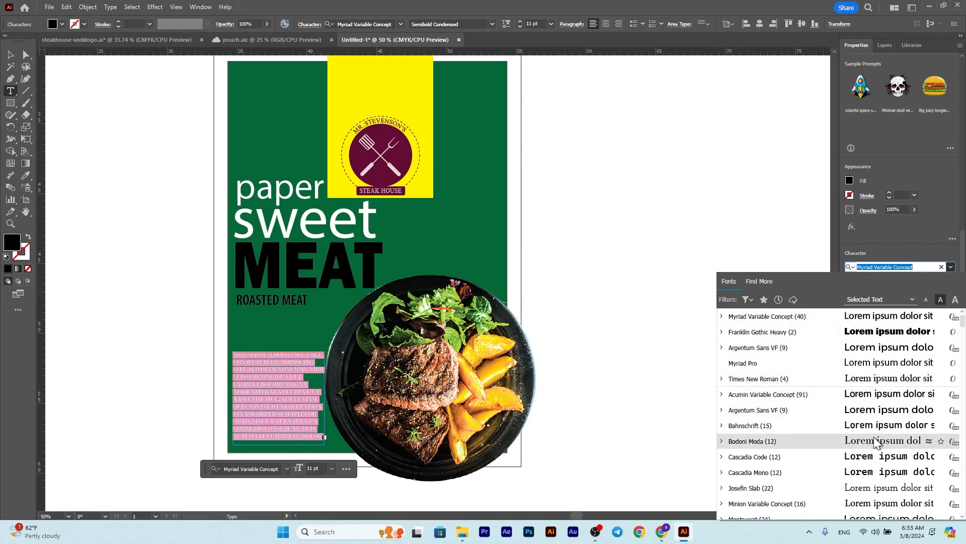
left_click(866, 409)
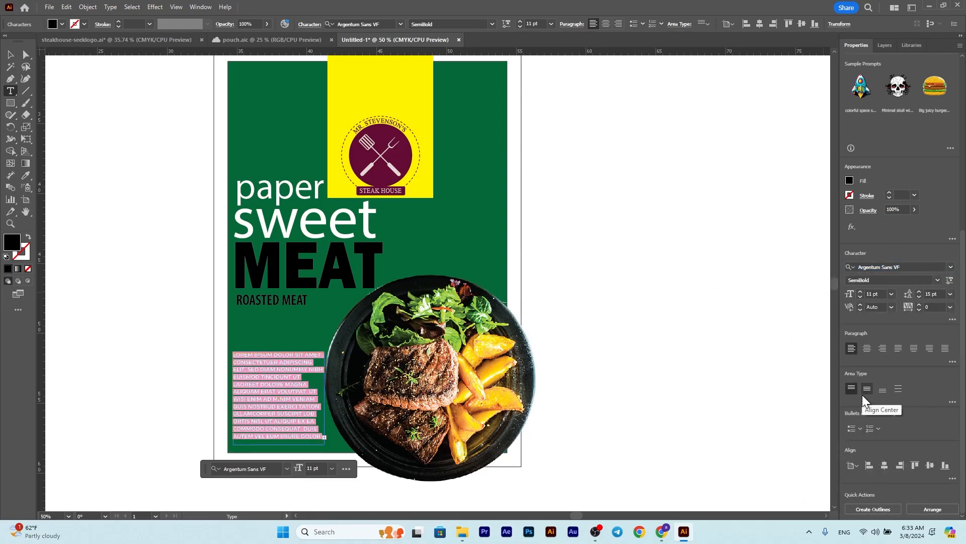
left_click(11, 54)
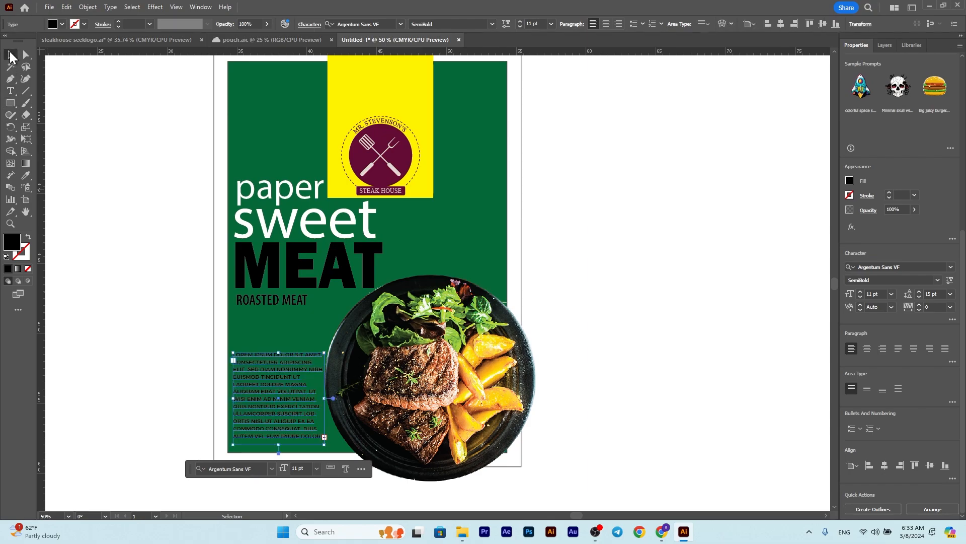
left_click(217, 259)
left_click(270, 384)
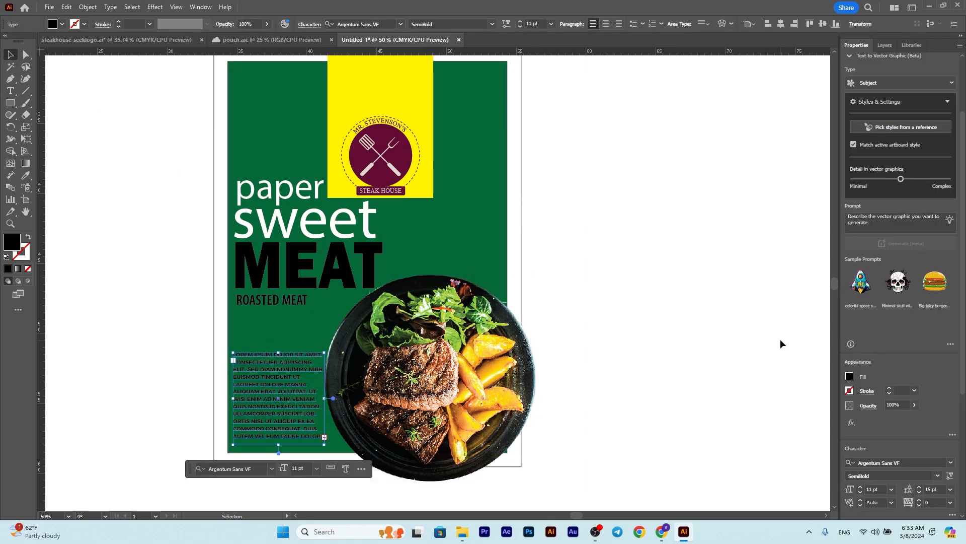
Fill the placeholder paragraph beside the steak plate with white
left_click(851, 378)
left_click(751, 410)
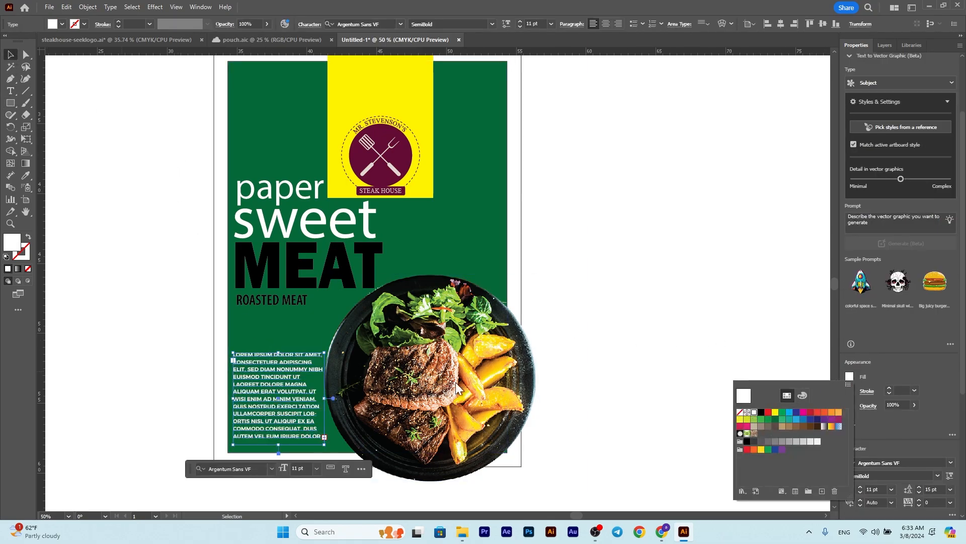
left_click(128, 185)
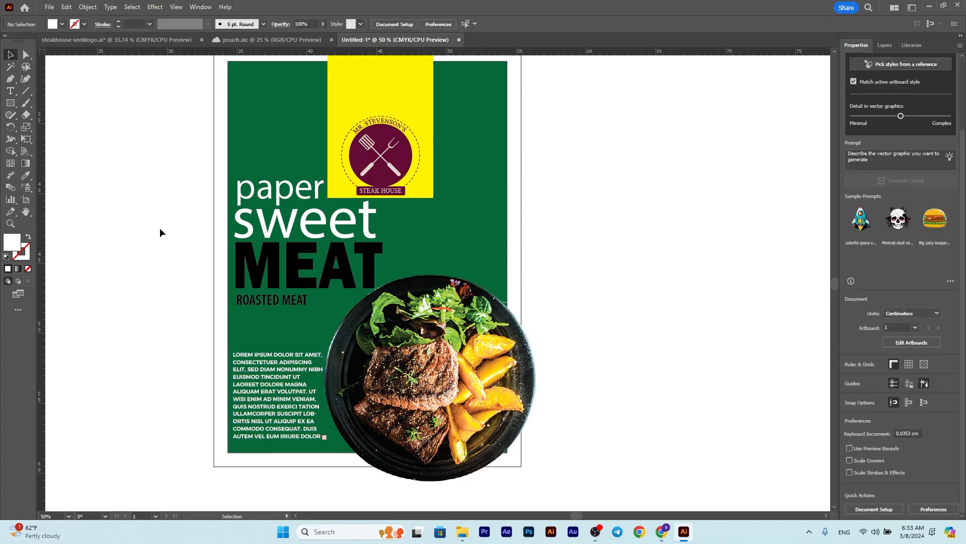
Change the font of the paragraph's opening words "LOREM IPSUM" to Franklin Gothic Heavy
double_click(271, 354)
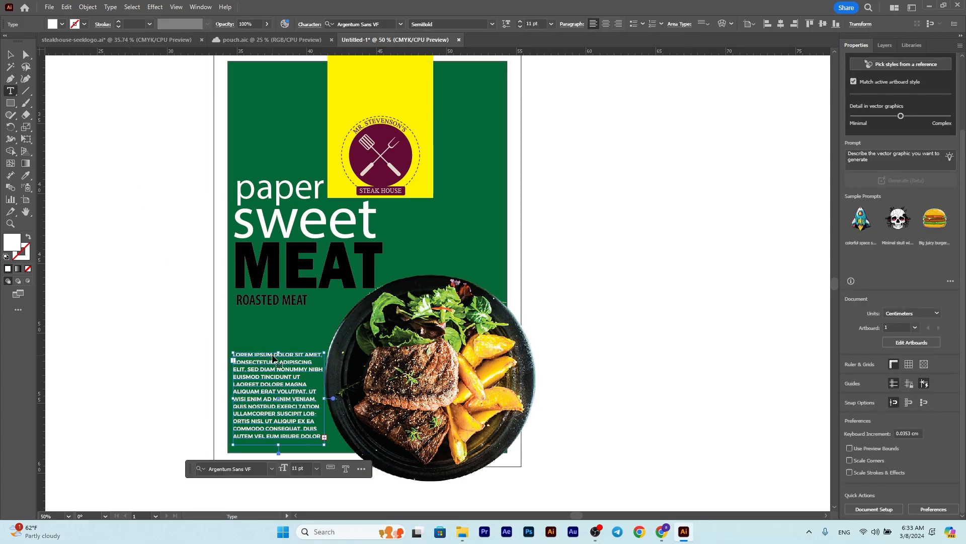
left_click_drag(272, 354, 233, 353)
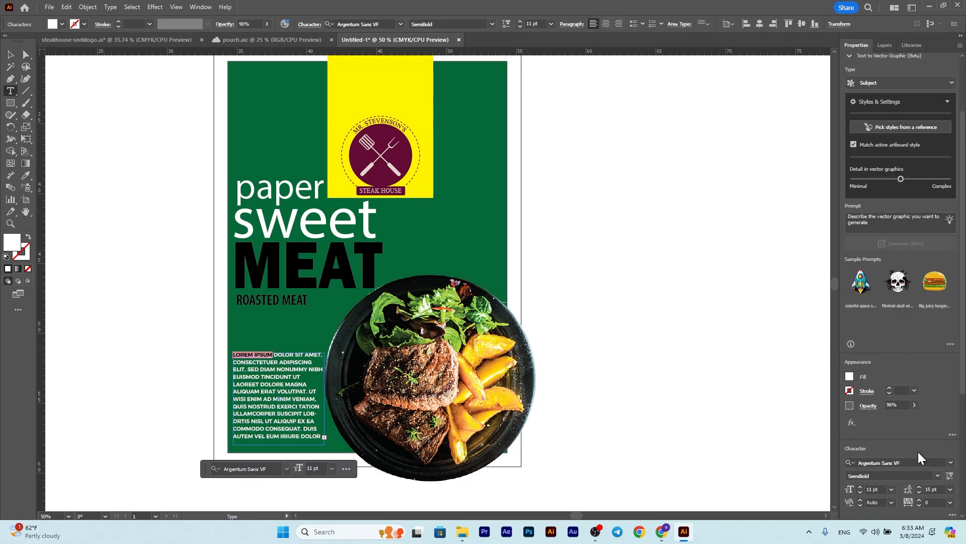
left_click(951, 462)
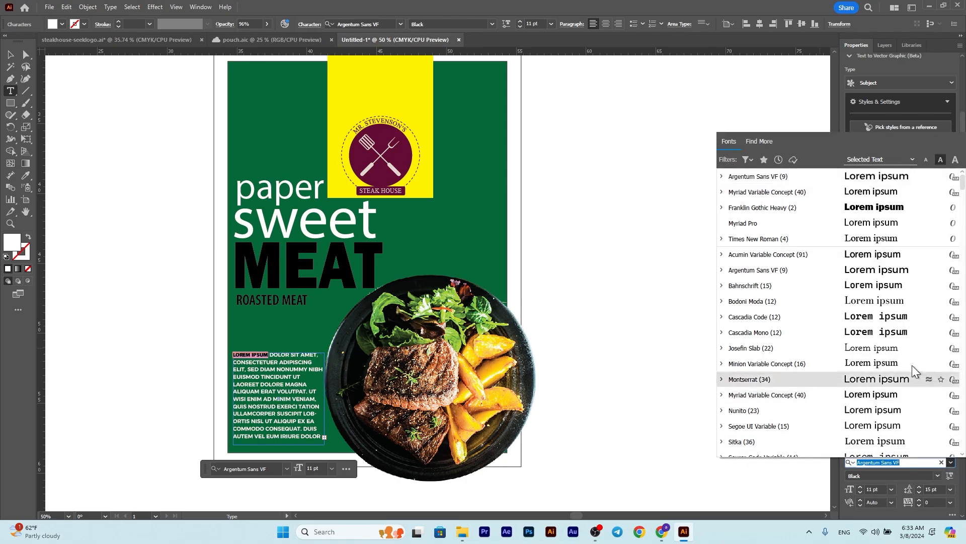
left_click(886, 211)
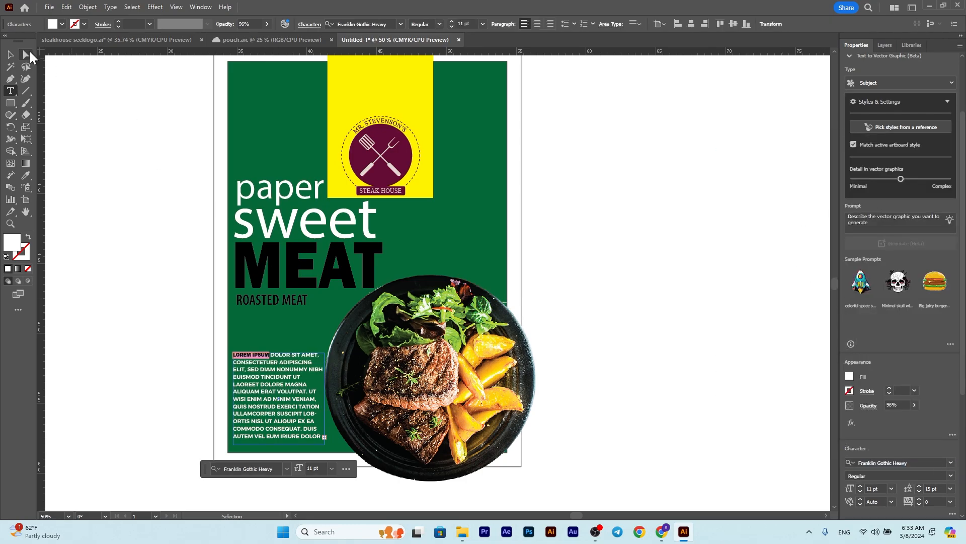
key("Escape")
Enlarge the opening words "LOREM IPSUM" to 14 pt and deselect the paragraph
double_click(286, 354)
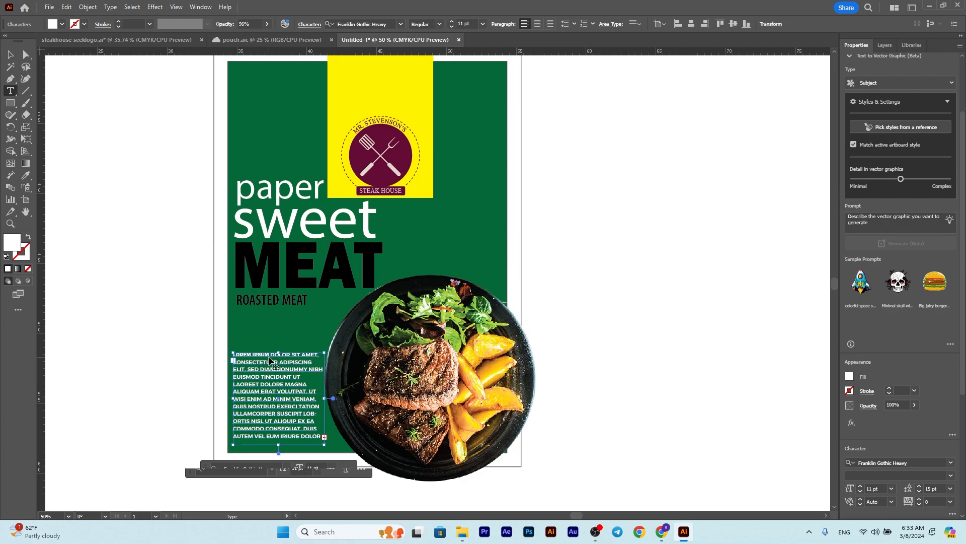
left_click_drag(270, 355, 233, 355)
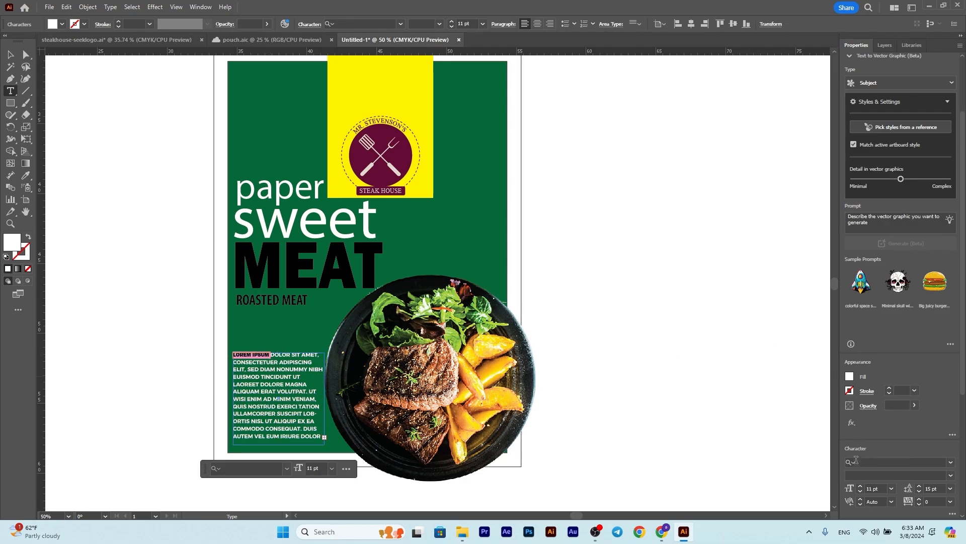
left_click(860, 486)
left_click(860, 486)
left_click(860, 487)
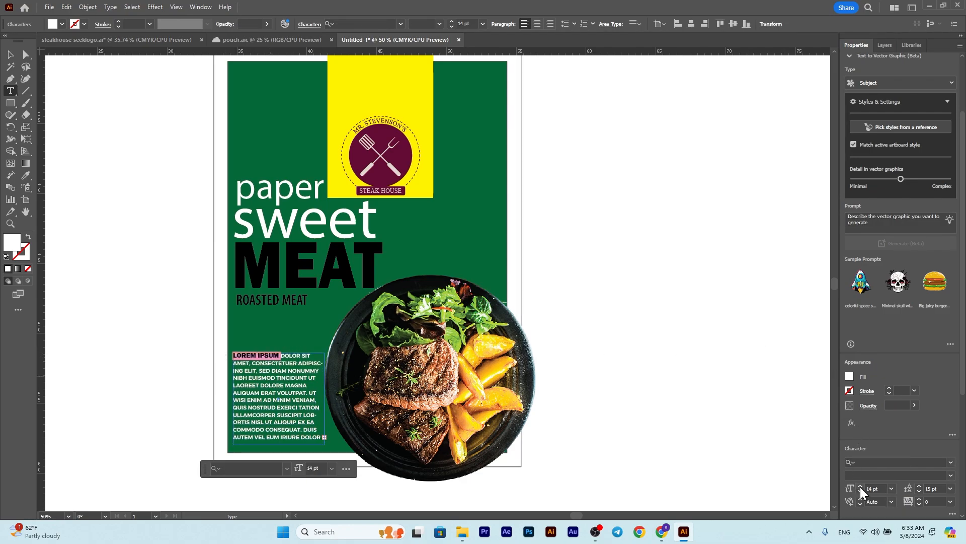
key("Escape")
left_click(126, 162)
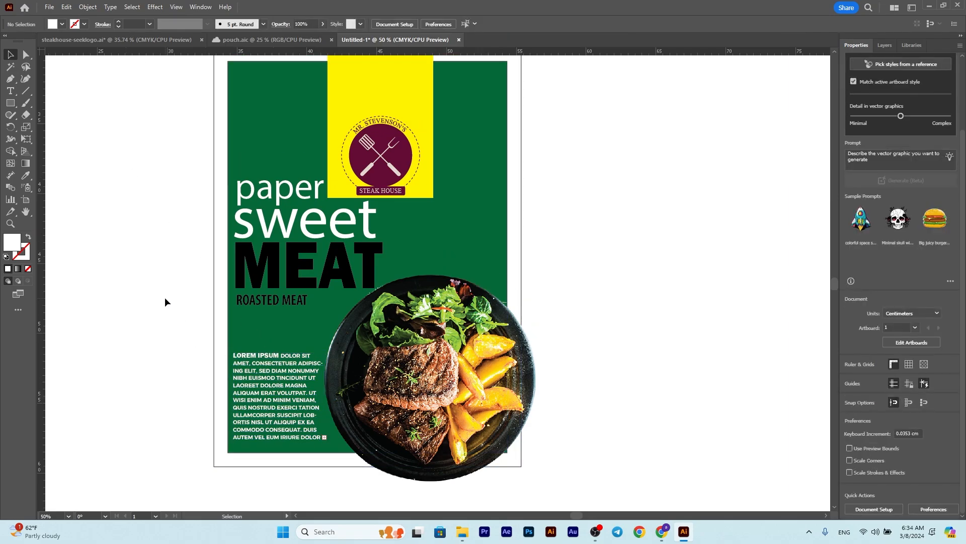
Fill the outer 22 × 30 cm page rectangle with the same dark green as the inner background
left_click(521, 210)
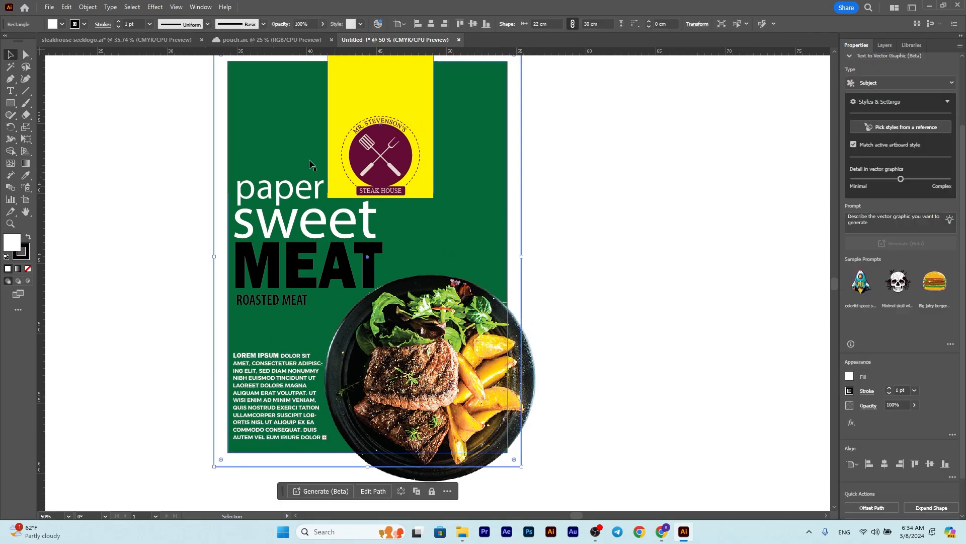
left_click(54, 22)
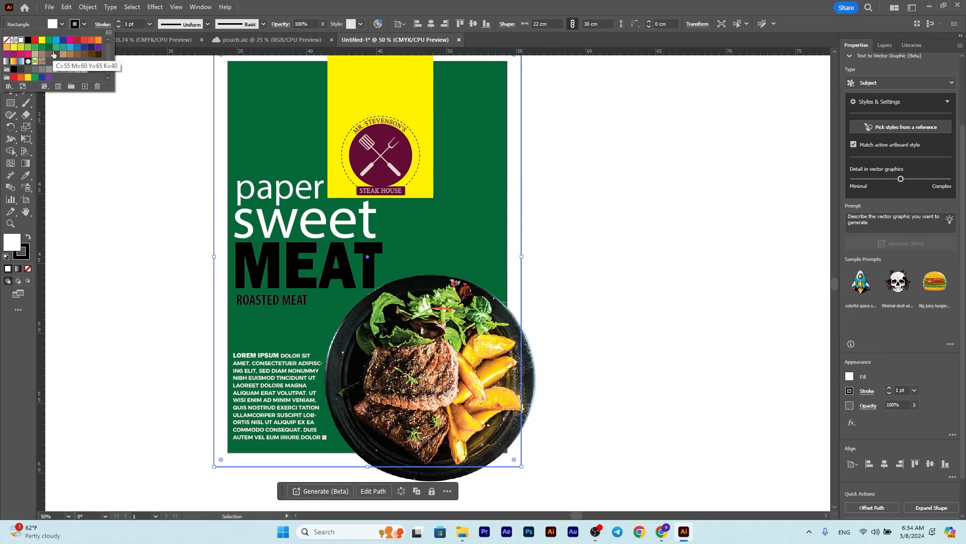
left_click(49, 48)
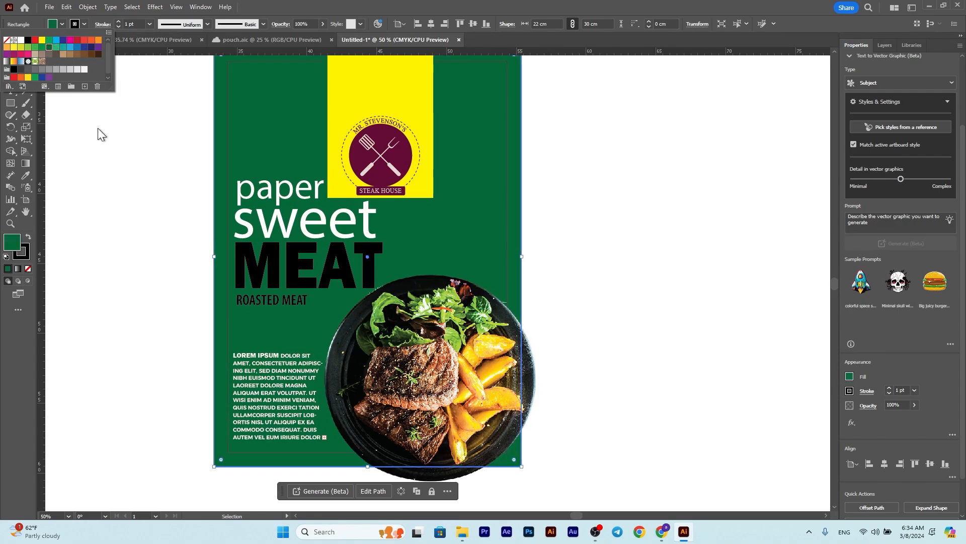
Remove the stroke from both the inner and the outer green background rectangles
left_click(227, 141)
left_click(74, 24)
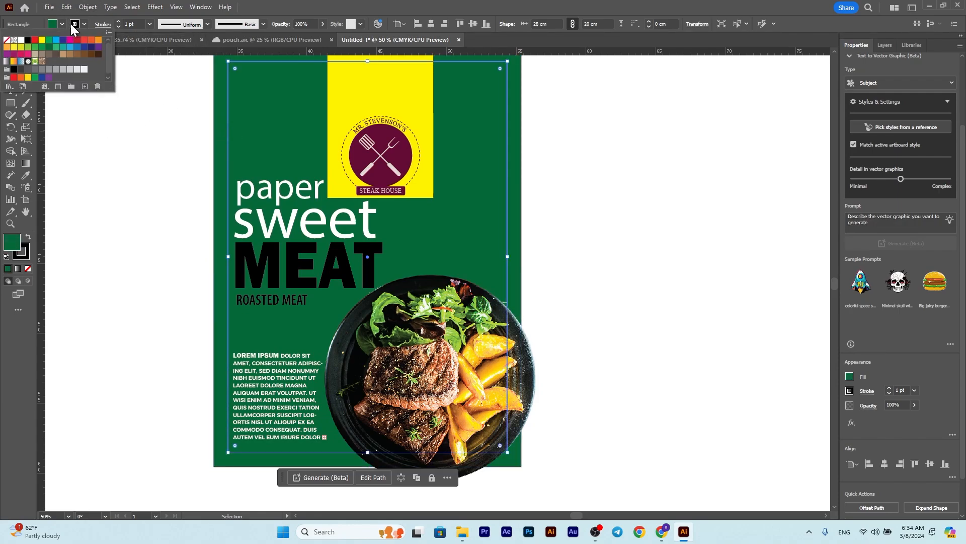
left_click(8, 40)
left_click(140, 206)
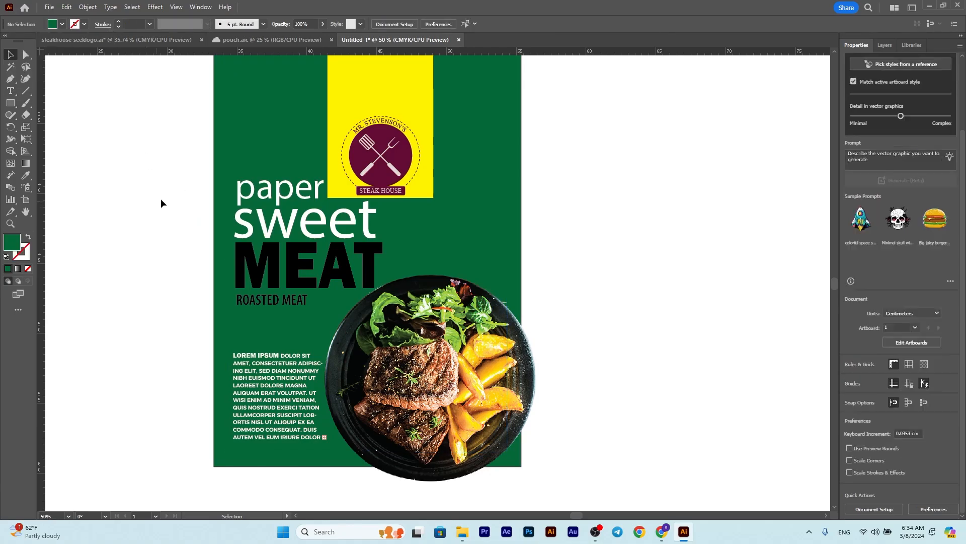
left_click(221, 164)
left_click(75, 25)
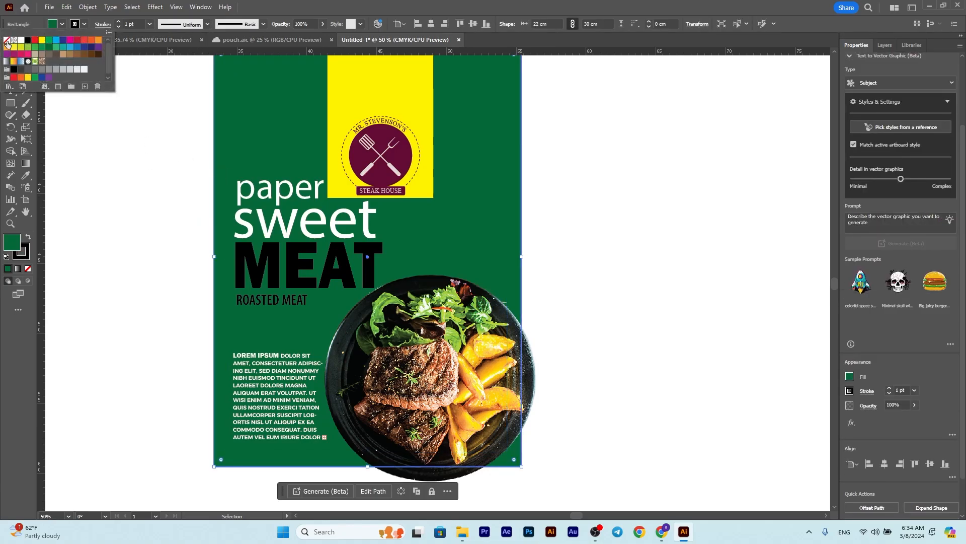
left_click(8, 40)
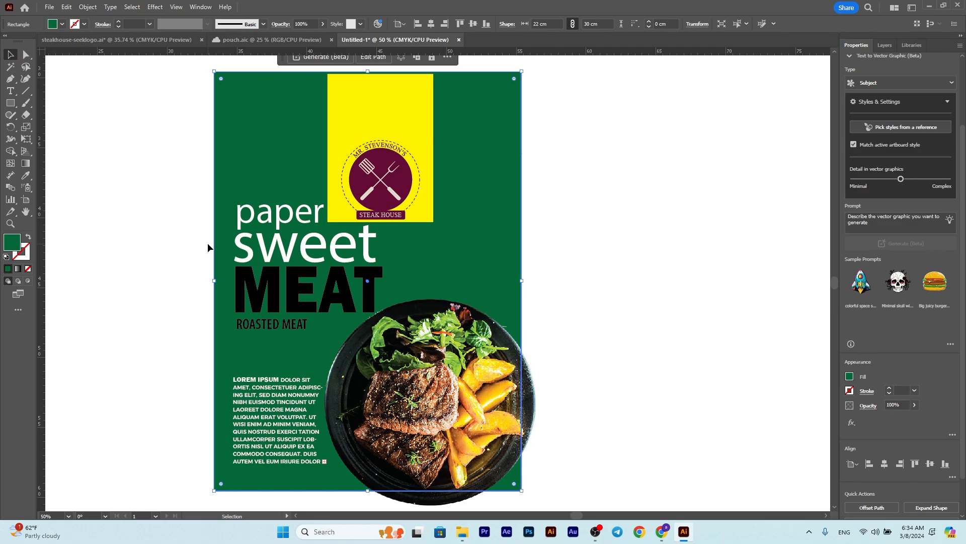
Create a 22 × 30 cm green rectangle and place it exactly over the outer page rectangle, covering the design
scroll(344, 346, "down", 2)
left_click(515, 354)
scroll(381, 355, "down", 1)
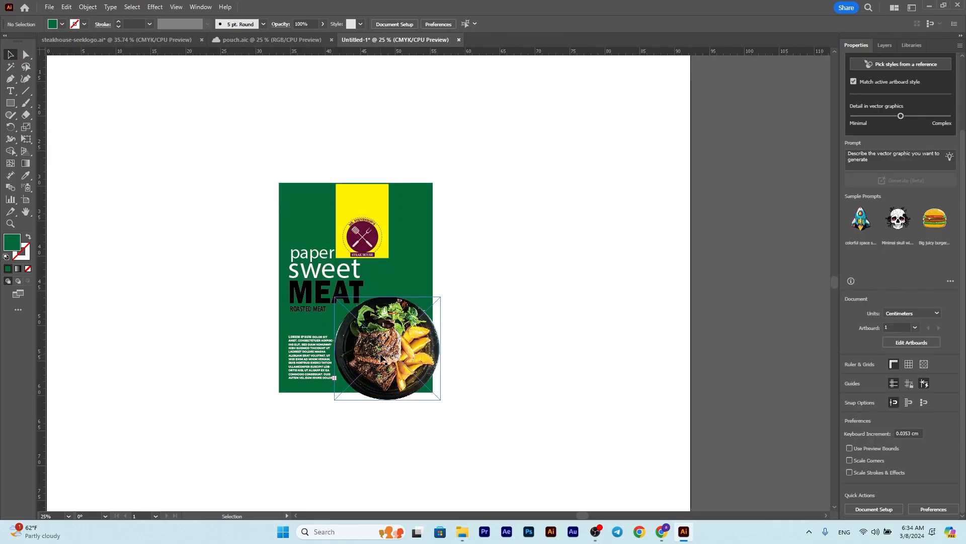
scroll(381, 355, "up", 2)
scroll(381, 357, "down", 1)
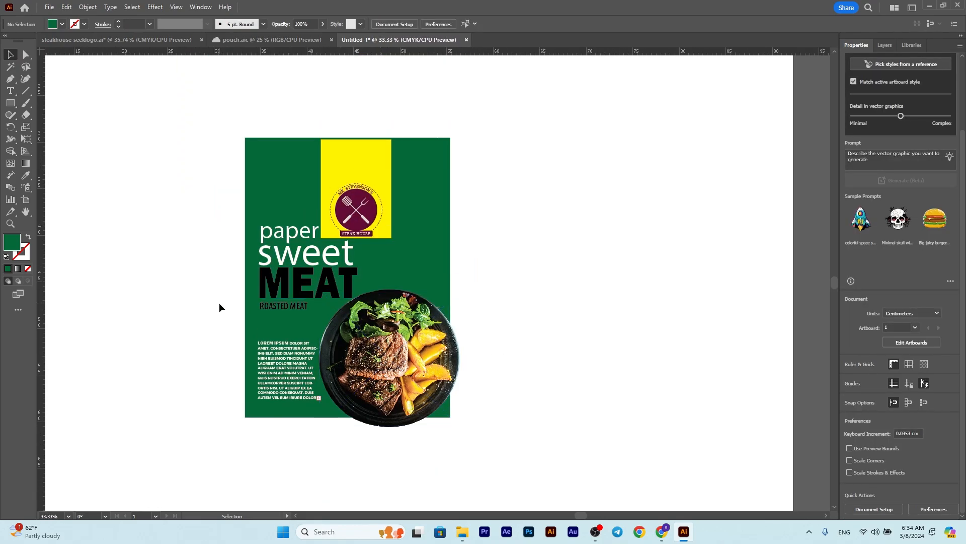
left_click(11, 102)
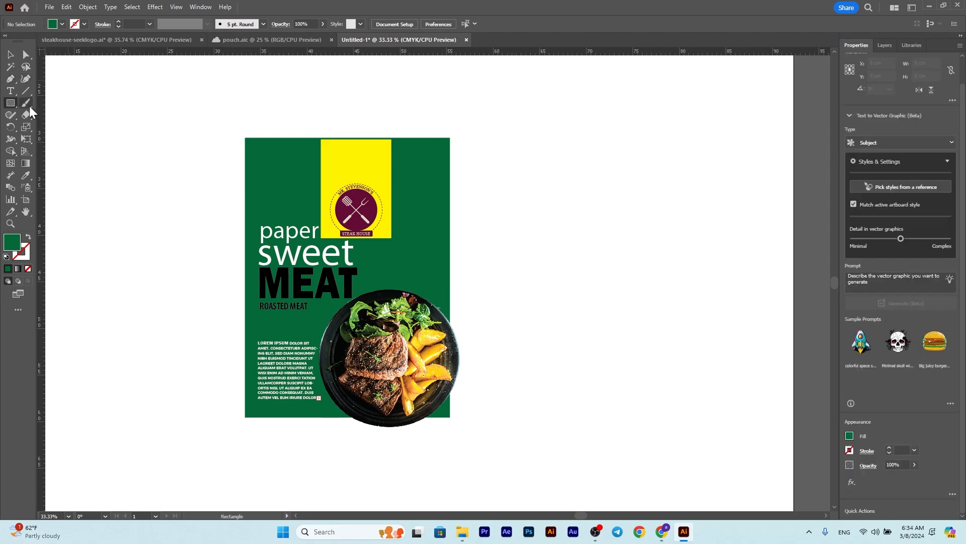
left_click(174, 215)
key("BackSpace")
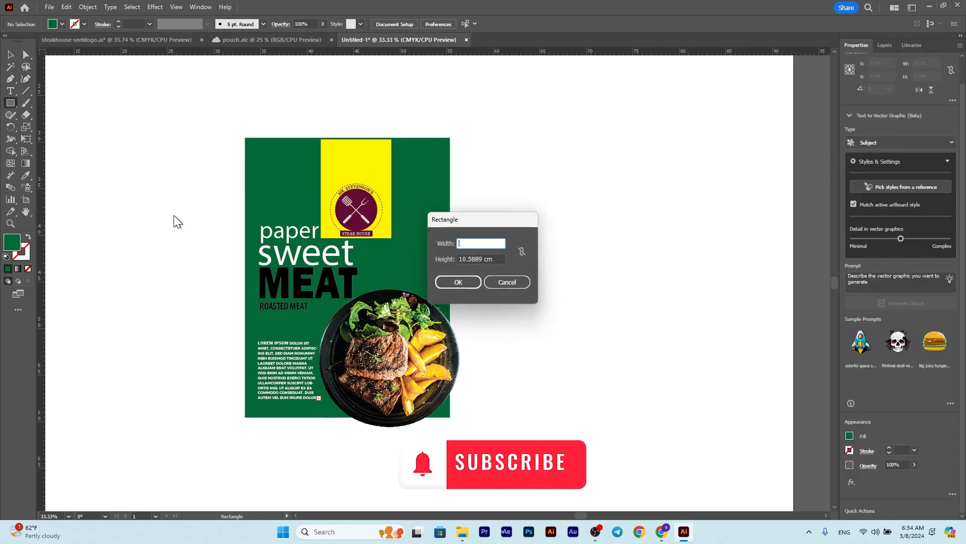
type("22")
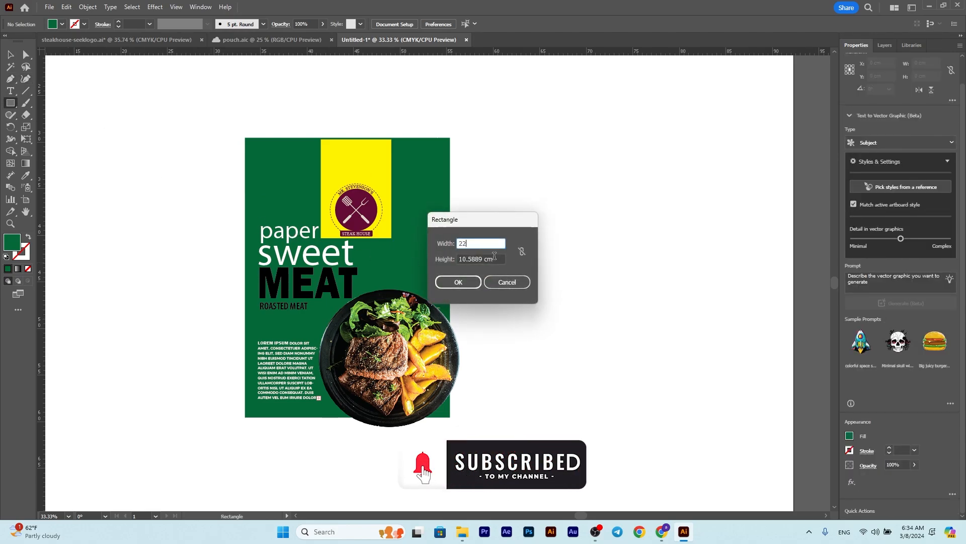
key("Tab")
type("30")
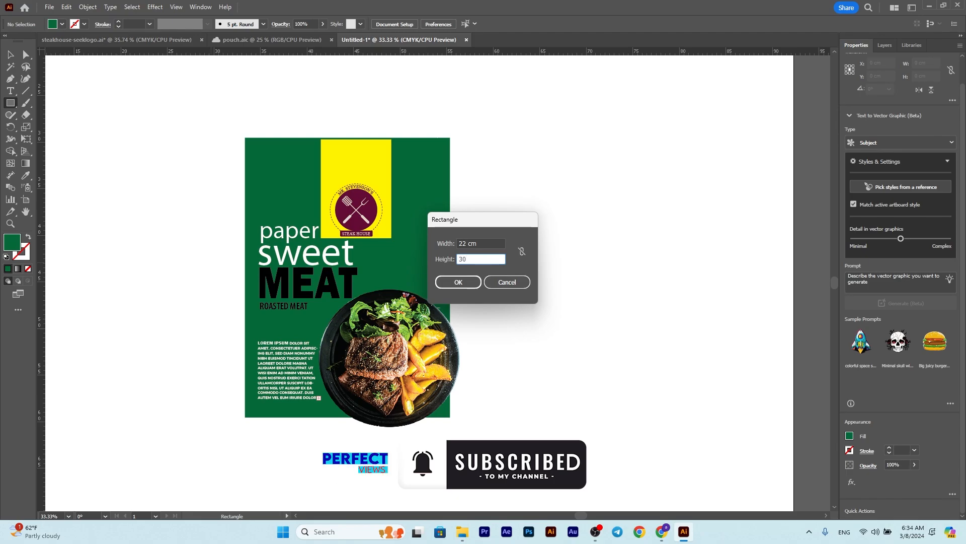
key("Return")
key("v")
left_click_drag(246, 288, 316, 207)
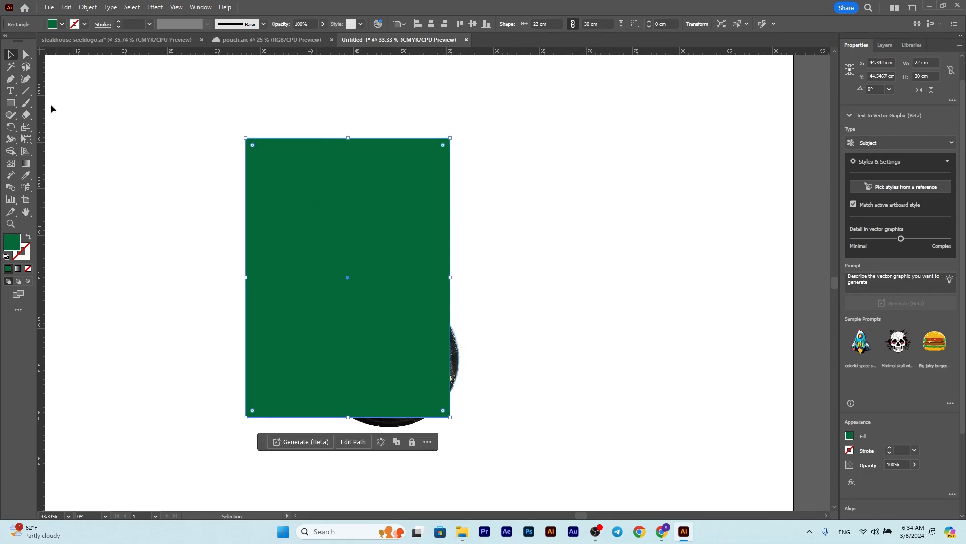
Select the whole design with the covering rectangle and make a clipping mask that trims the overhanging plate to the page
left_click_drag(169, 114, 456, 419)
right_click(355, 324)
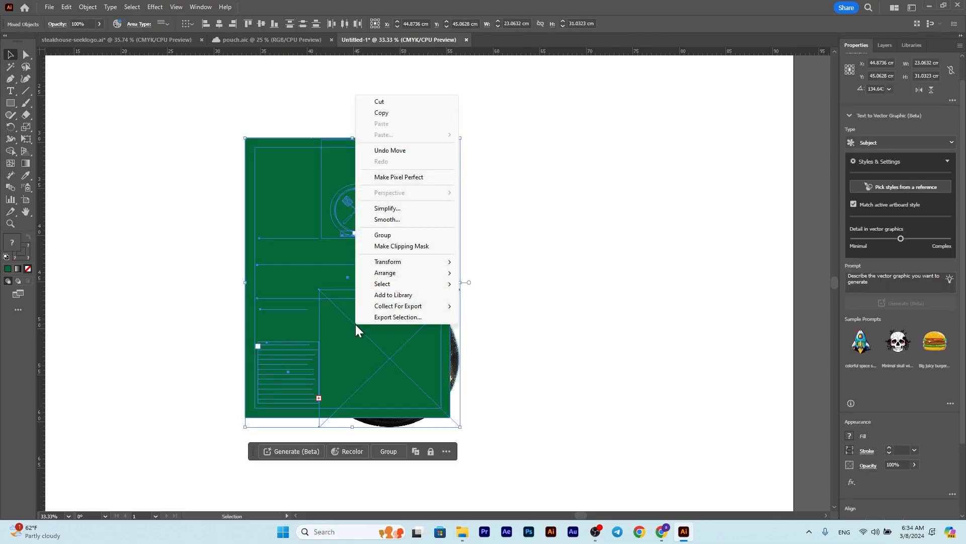
left_click(404, 247)
left_click(568, 247)
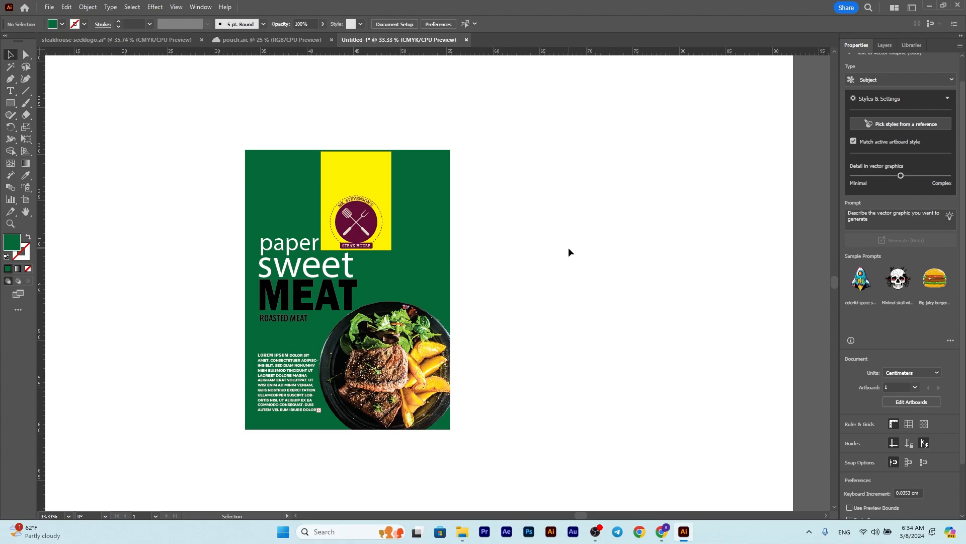